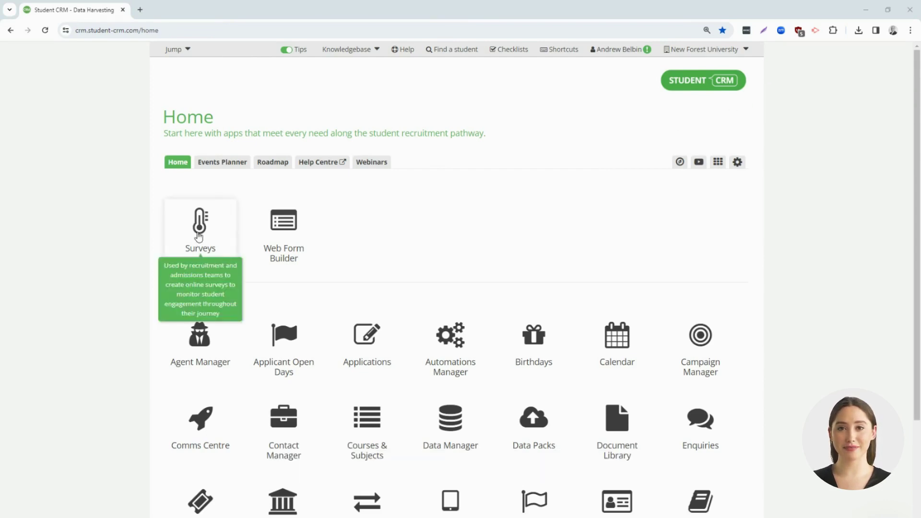
# Step: Open the Surveys app, look through its respondents, reports and forms, and return to the survey list
pyautogui.click(199, 236)
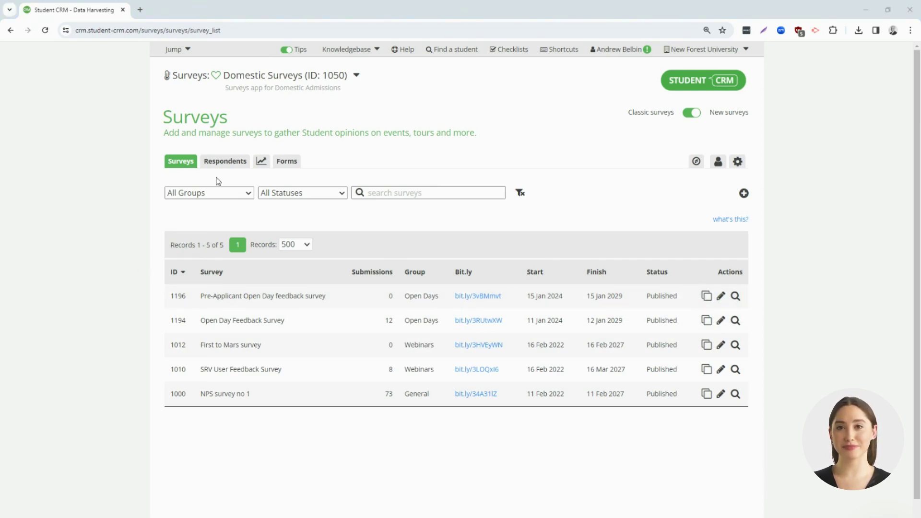
pyautogui.click(227, 164)
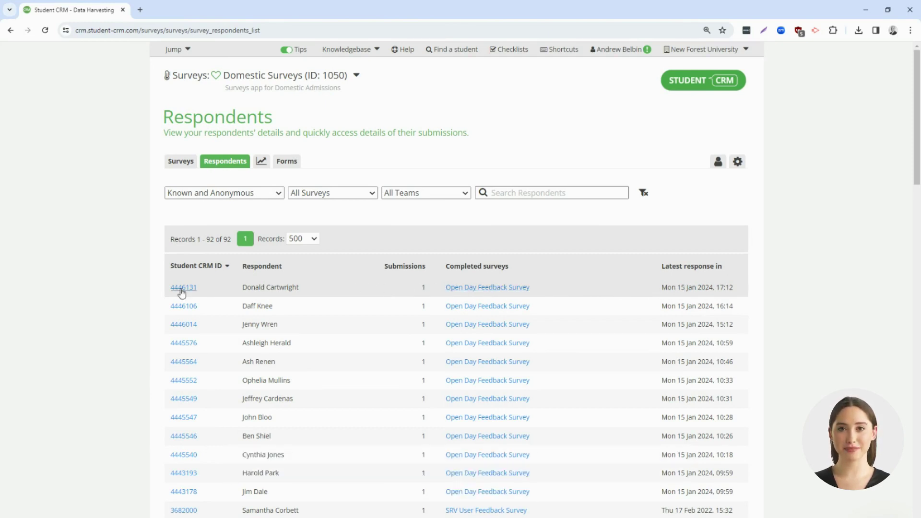
pyautogui.click(262, 163)
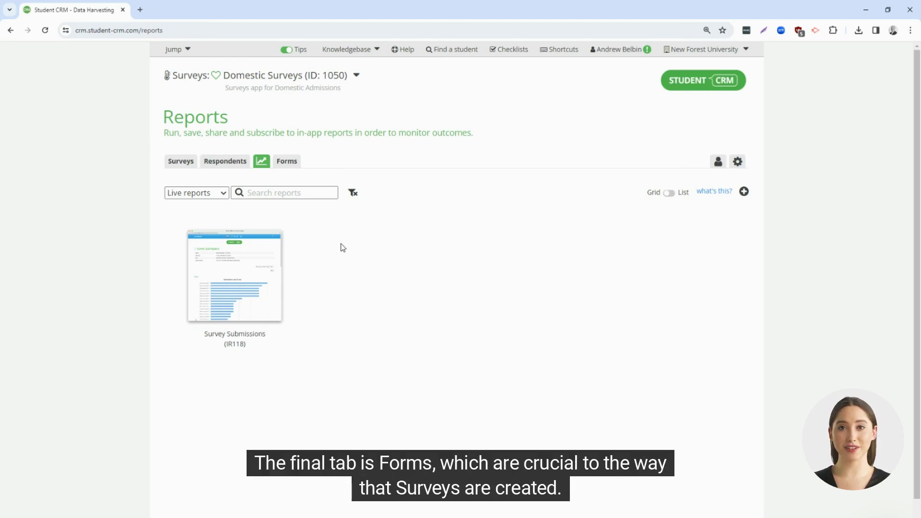
pyautogui.click(287, 164)
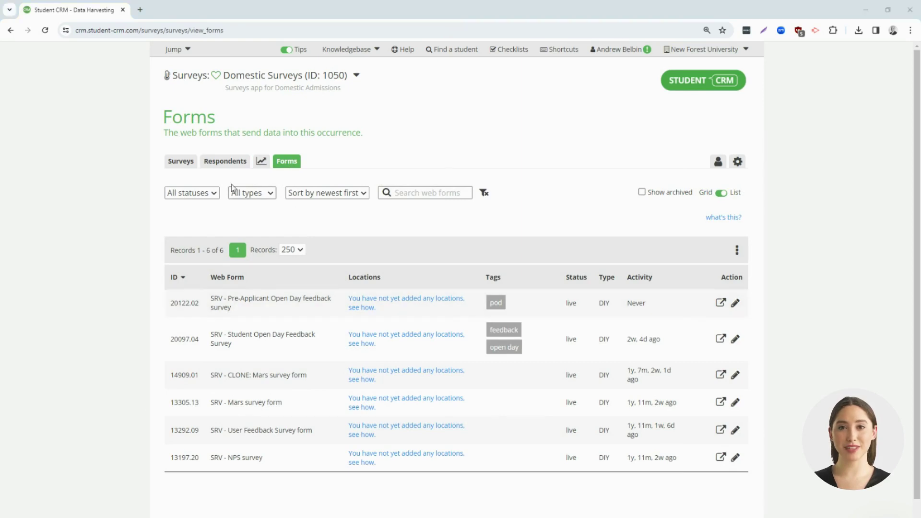
pyautogui.click(183, 161)
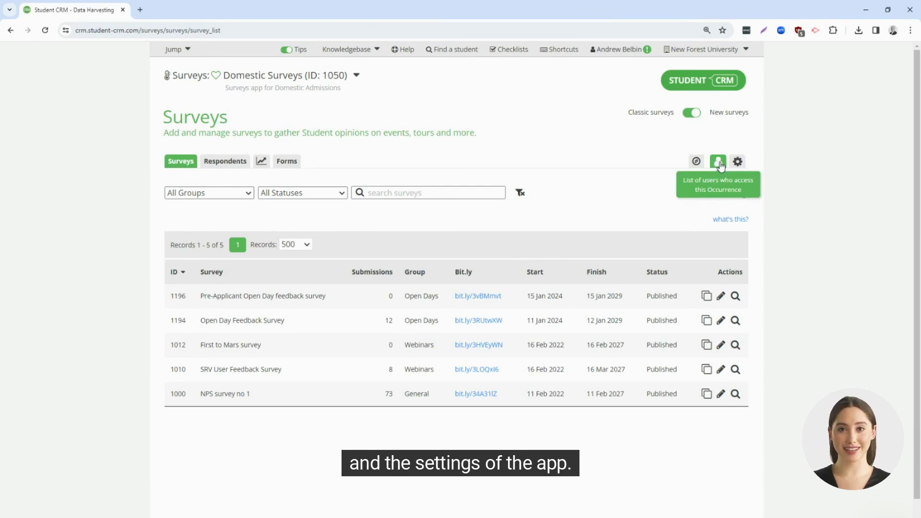
# Step: View the survey groups in the Surveys app's settings and return to the survey list
pyautogui.moveTo(737, 163)
pyautogui.click(738, 164)
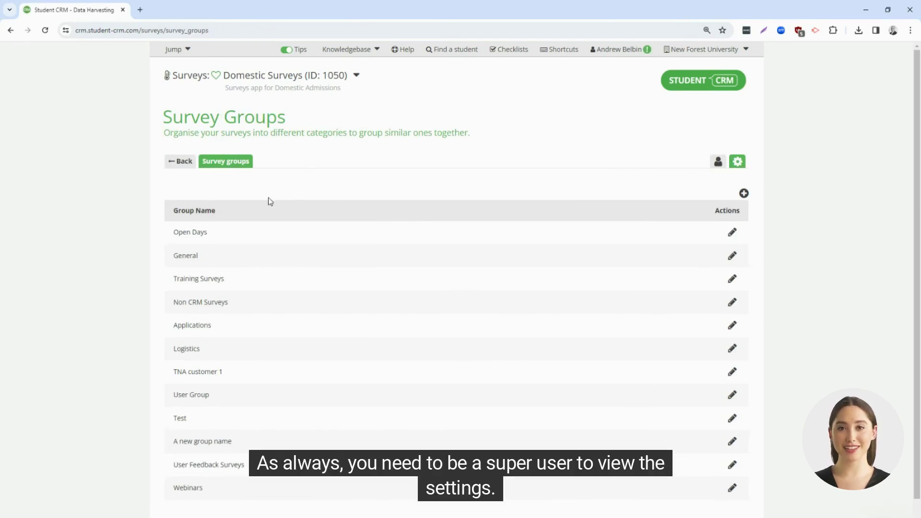
pyautogui.click(181, 161)
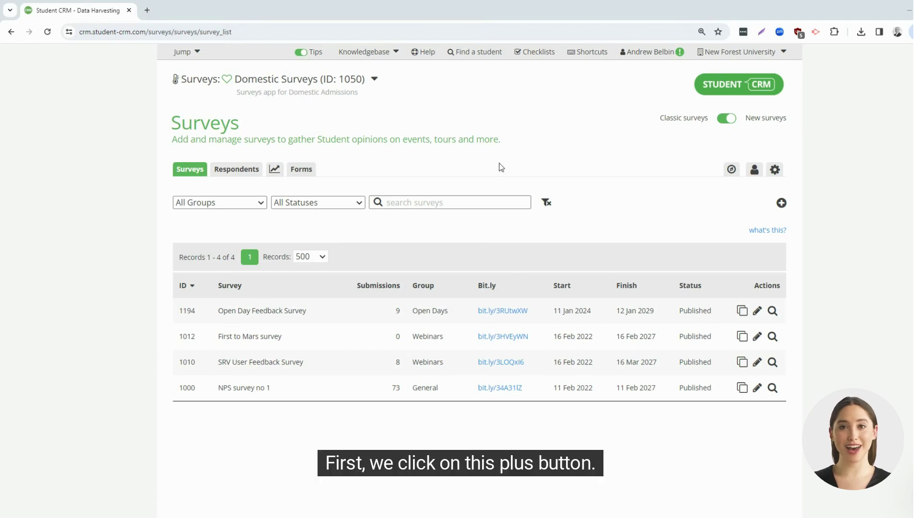
# Step: Add a survey named "Pre-Applicant Open Day feedback survey", described as "A survey sent to all attendees of a POD to get feedback on the day."
pyautogui.click(782, 204)
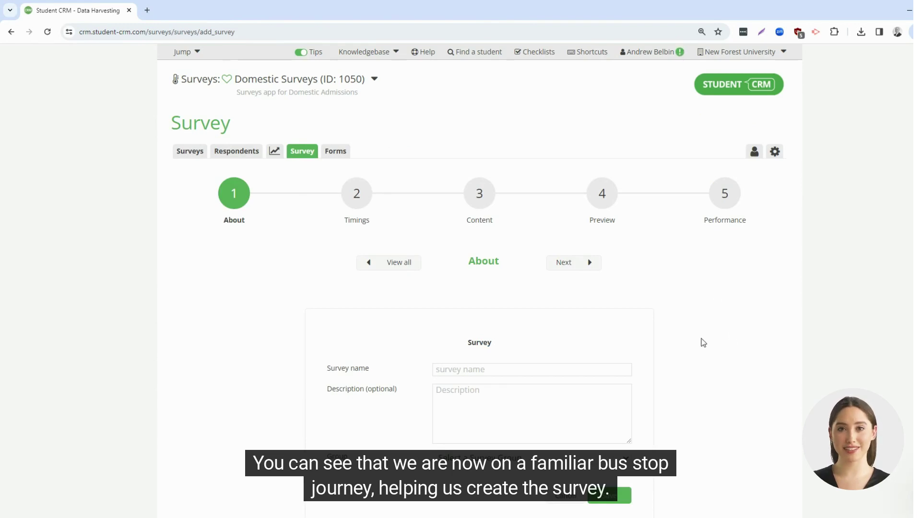
pyautogui.click(474, 369)
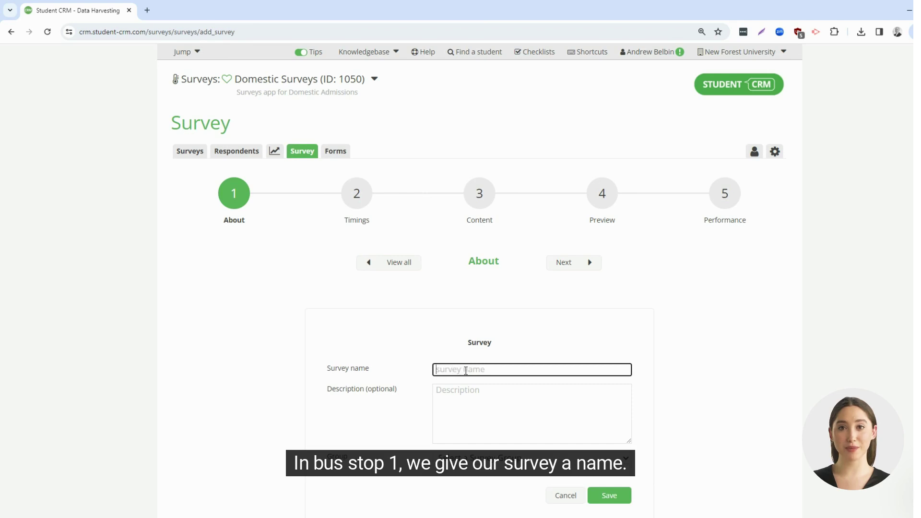
pyautogui.write('Pre-Applicant Open Day feedback survey')
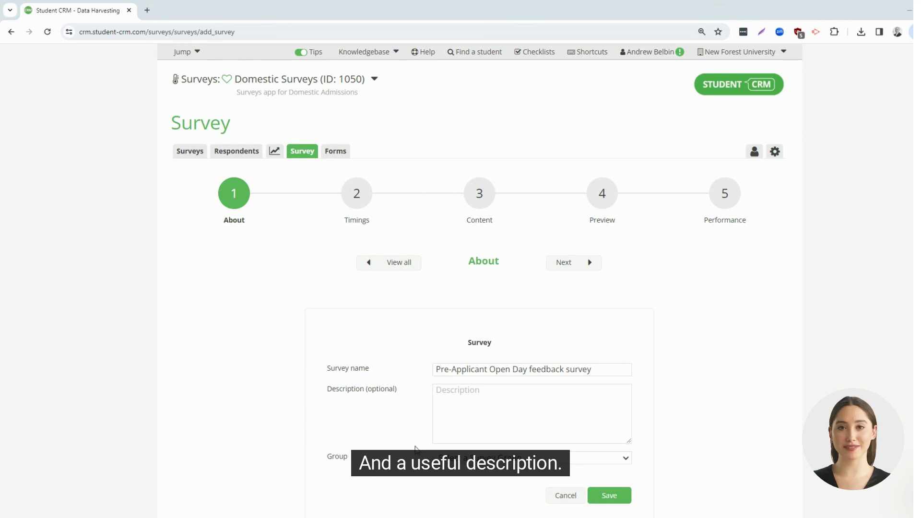
pyautogui.click(481, 408)
pyautogui.write('A survey sent to all attendees of a POD to get feedback on the day.')
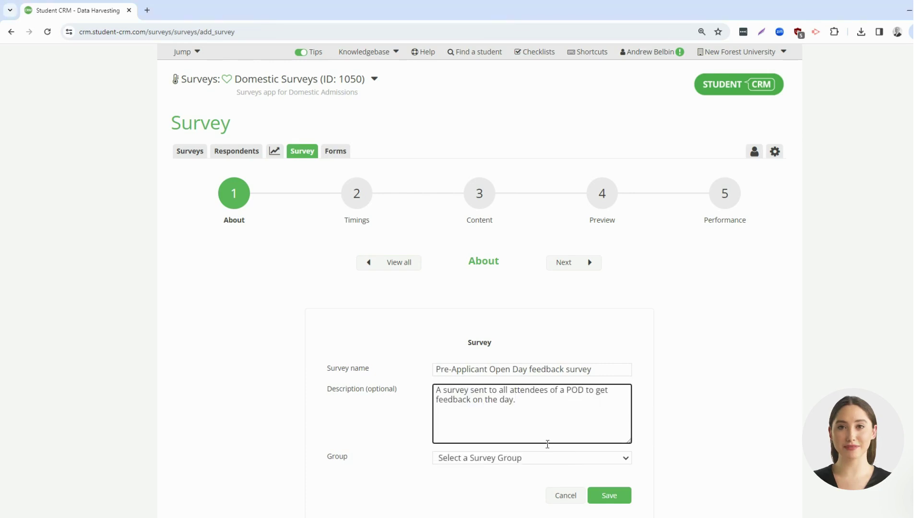
# Step: Assign the new survey to the Open Days group and save it
pyautogui.click(618, 459)
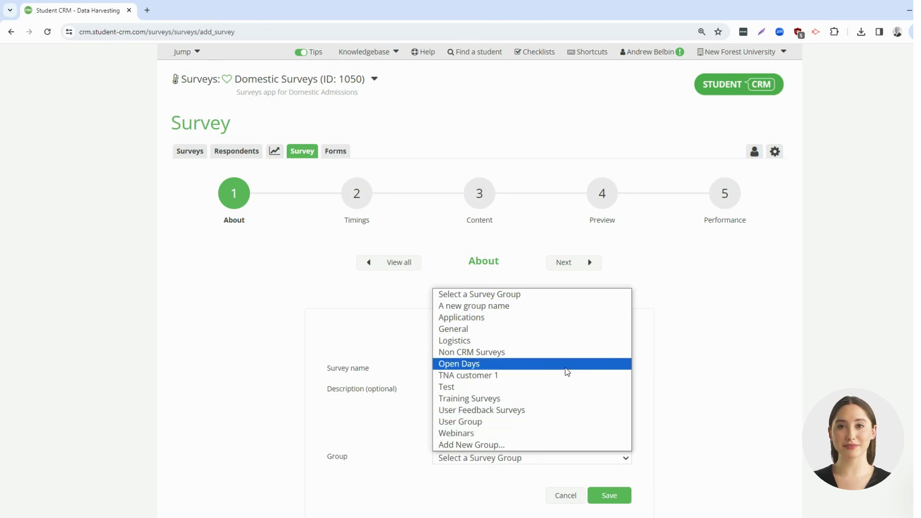
pyautogui.click(567, 364)
pyautogui.click(609, 496)
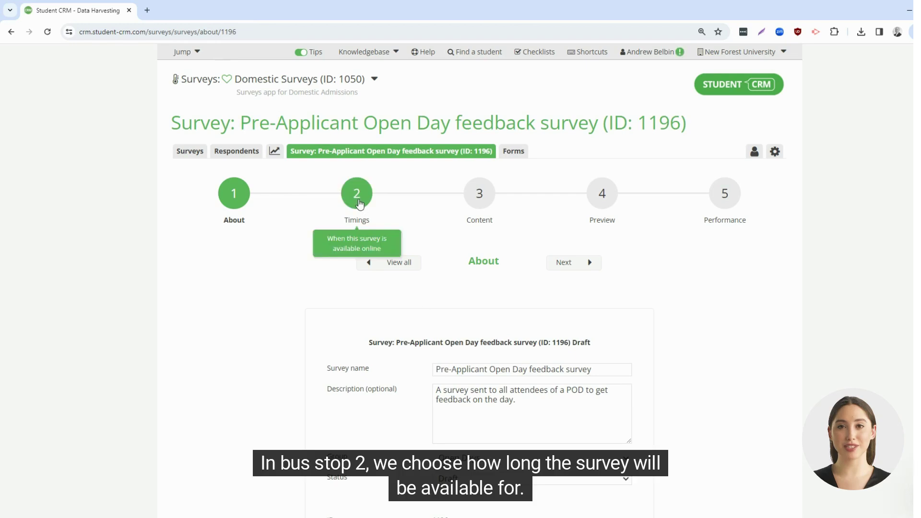
# Step: Review the survey's online start and finish dates and its offline message in the Timings stage
pyautogui.click(355, 194)
pyautogui.scroll(-3, 602, 363)
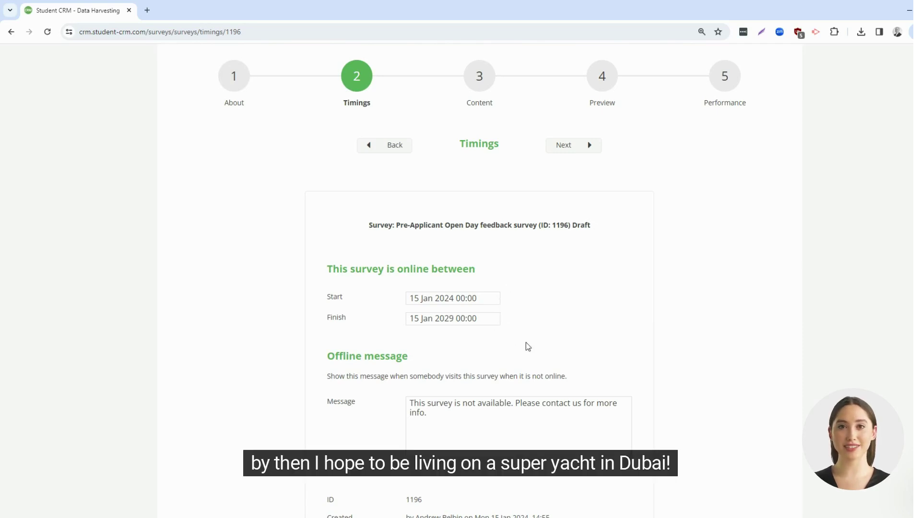
pyautogui.scroll(-3, 663, 329)
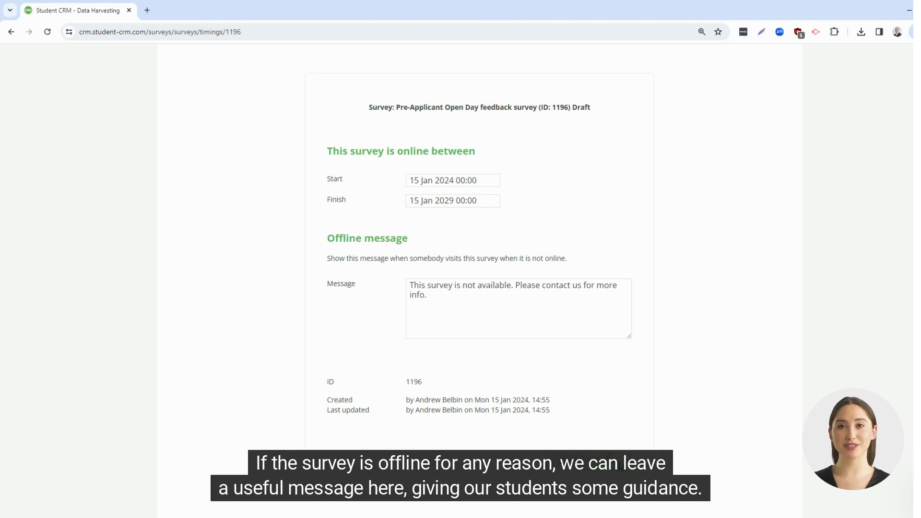
pyautogui.scroll(5, 570, 413)
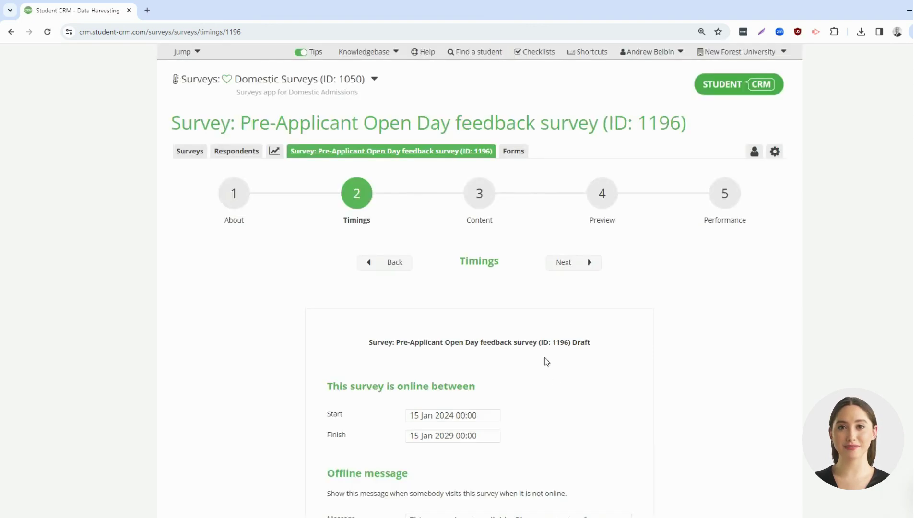
# Step: Examine the web form selection in the survey's Content stage
pyautogui.click(479, 194)
pyautogui.scroll(-1, 710, 368)
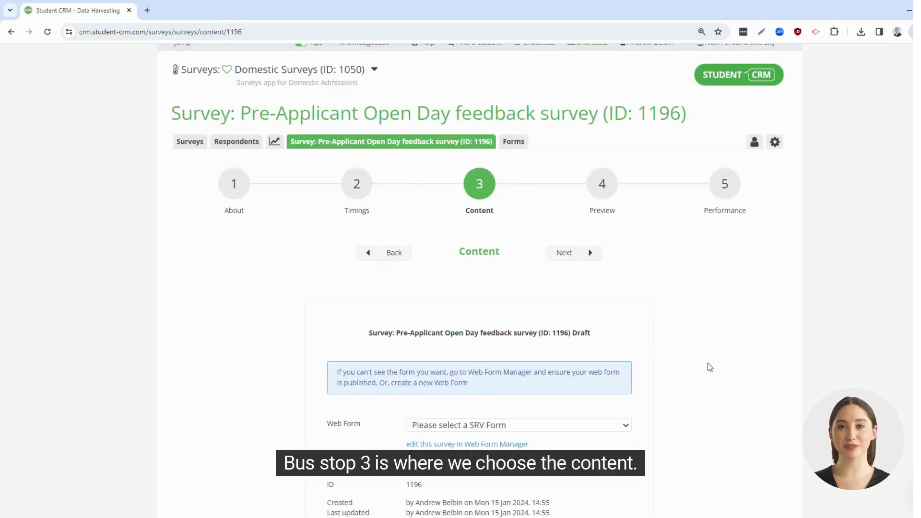
pyautogui.scroll(-2, 709, 367)
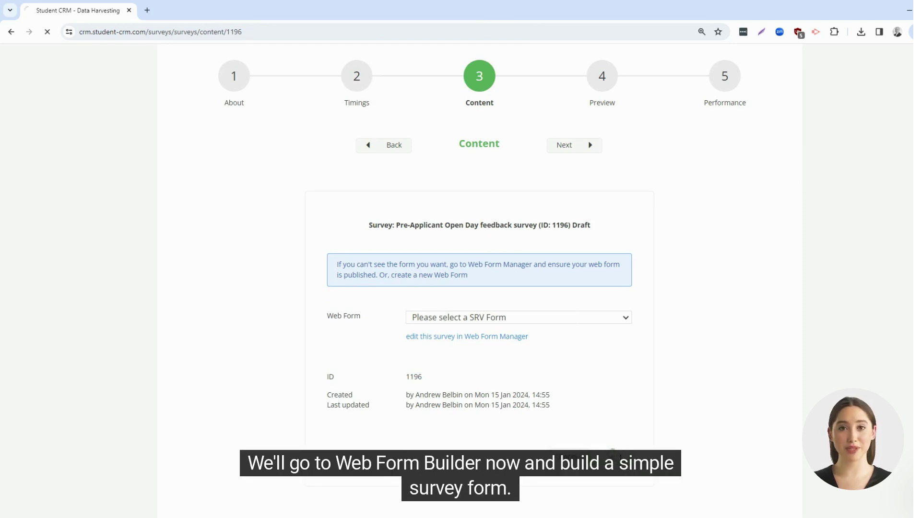
pyautogui.scroll(3, 639, 438)
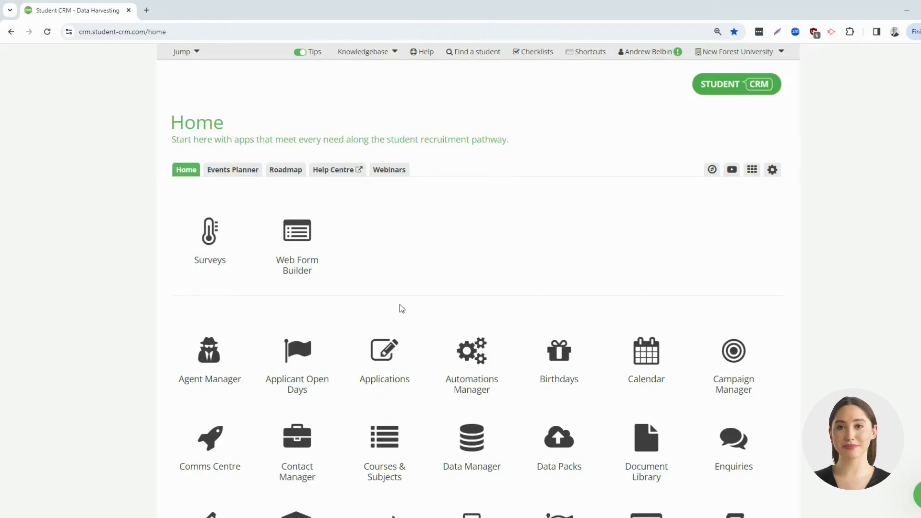
# Step: Add a new web form in Web Form Builder and name it "Pre-Applicant Open Day feedback survey"
pyautogui.click(292, 245)
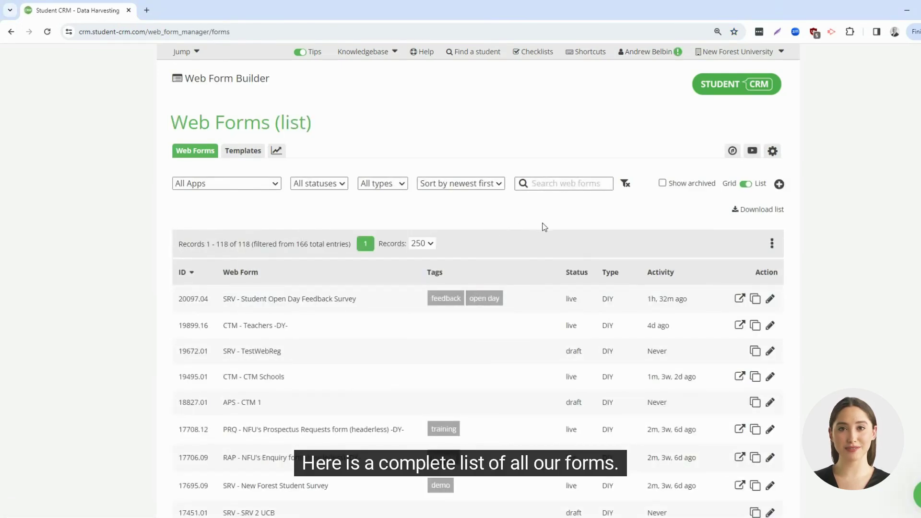
pyautogui.click(779, 185)
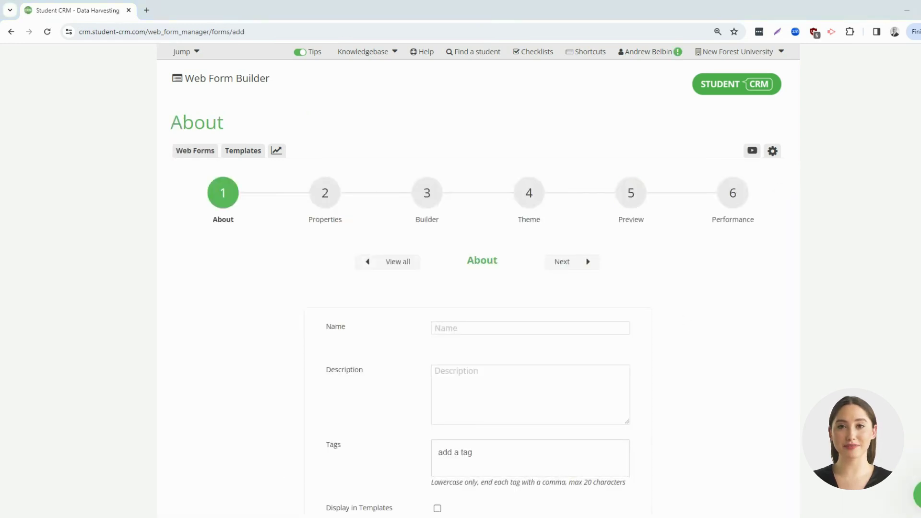
pyautogui.click(554, 322)
pyautogui.write('Pre-Applicant Open Day feedback survey')
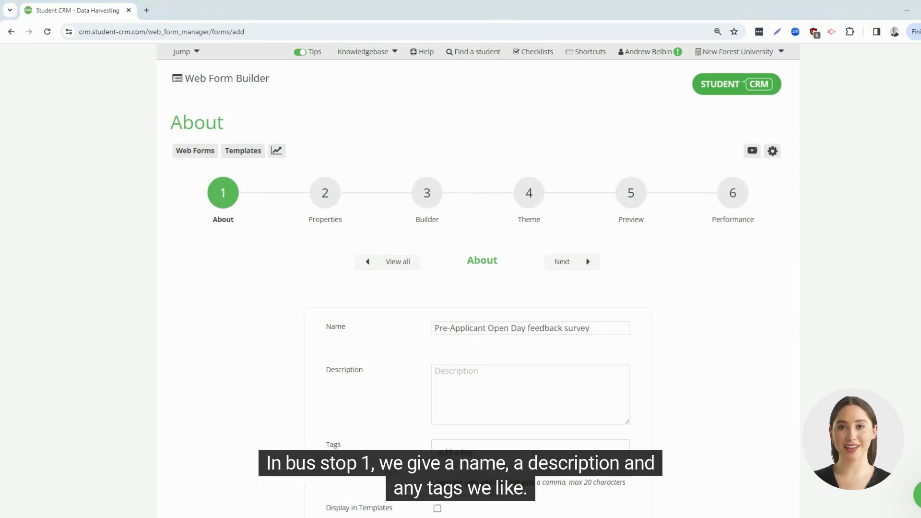
# Step: Describe the form as "A form for the survey sent to all attendees of a POD to get feedback on our day.", tag it pod and save
pyautogui.click(595, 387)
pyautogui.write('A form for the survey sent to all attendees of a POD to get feedback on our day.')
pyautogui.click(475, 448)
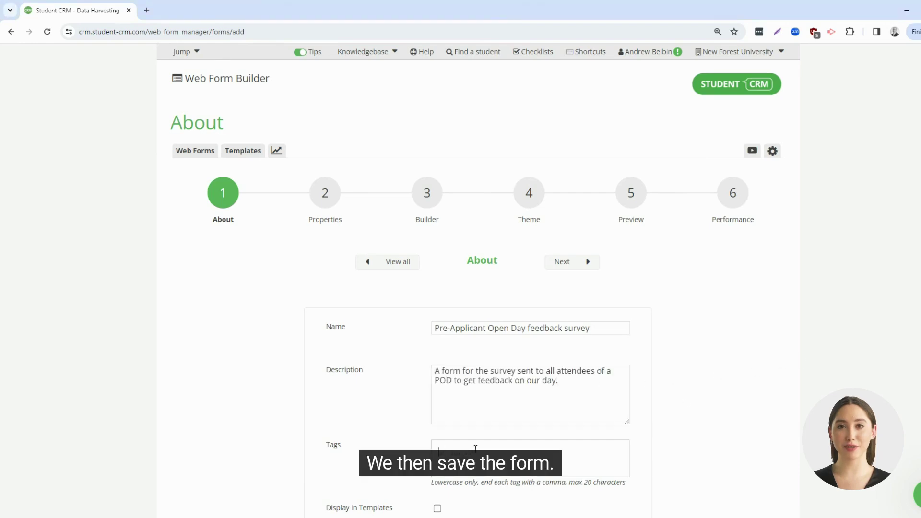
pyautogui.write('pod,')
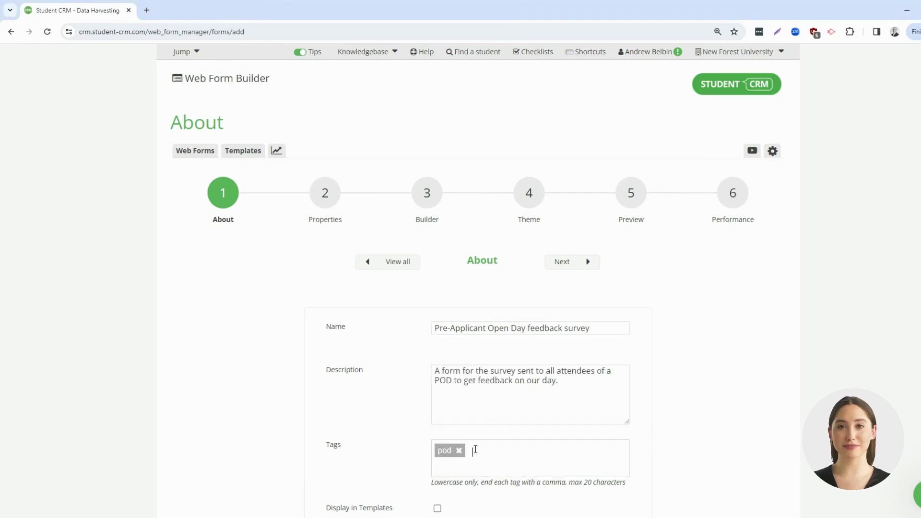
pyautogui.scroll(-2, 485, 455)
pyautogui.click(608, 444)
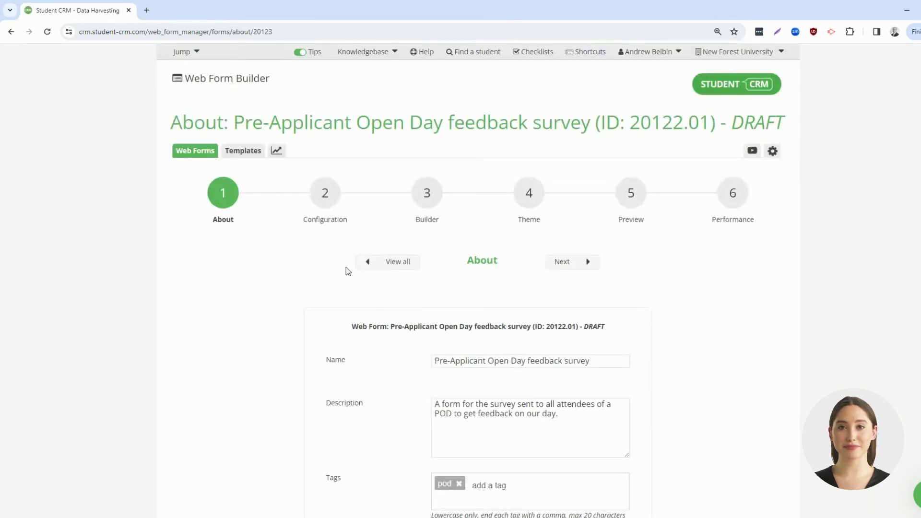
# Step: In the form's Configuration stage, set the app to Surveys and store the data in Domestic Surveys (ID:1050)
pyautogui.click(325, 194)
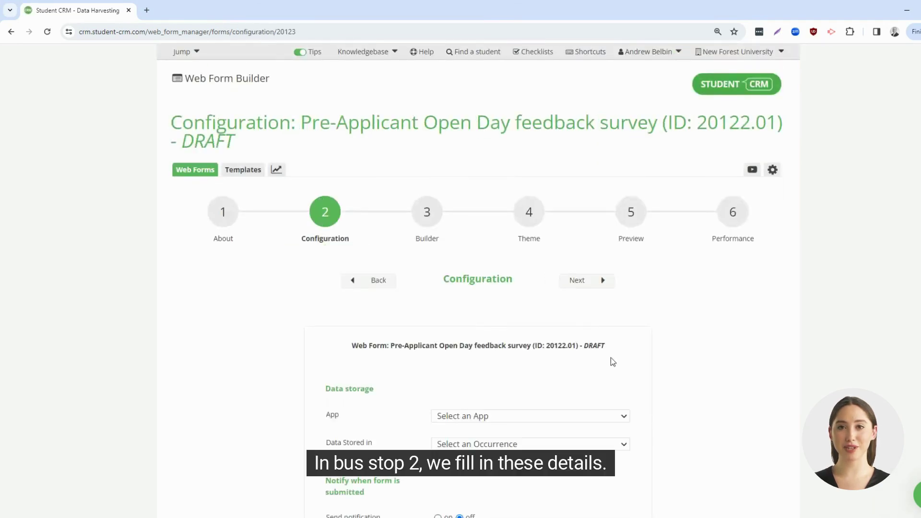
pyautogui.scroll(-4, 694, 385)
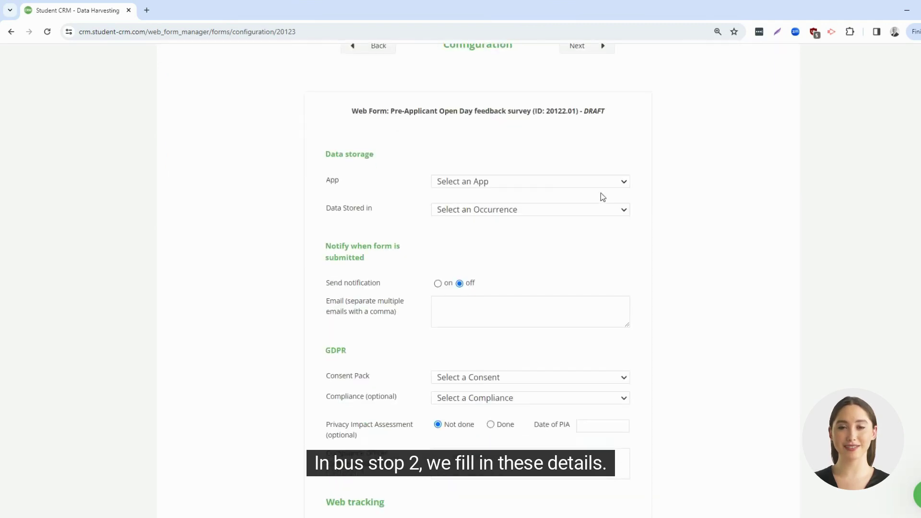
pyautogui.click(600, 182)
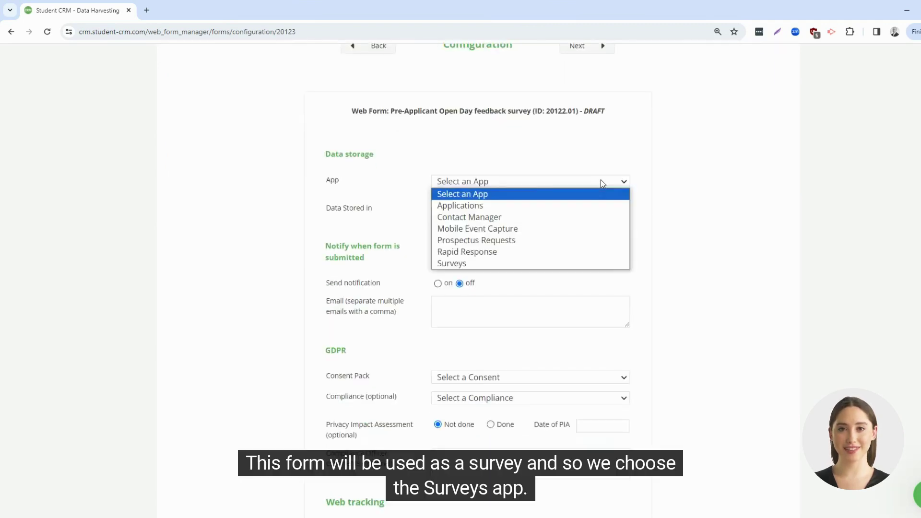
pyautogui.click(476, 264)
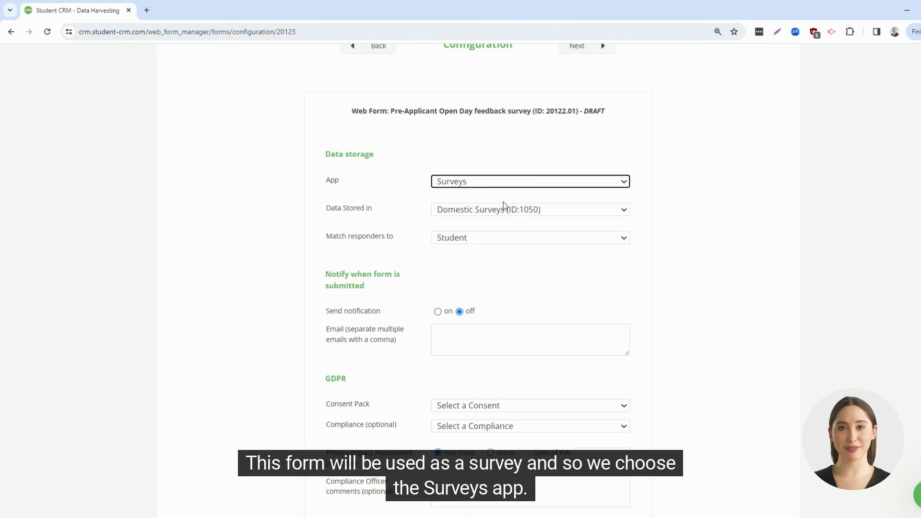
pyautogui.click(622, 210)
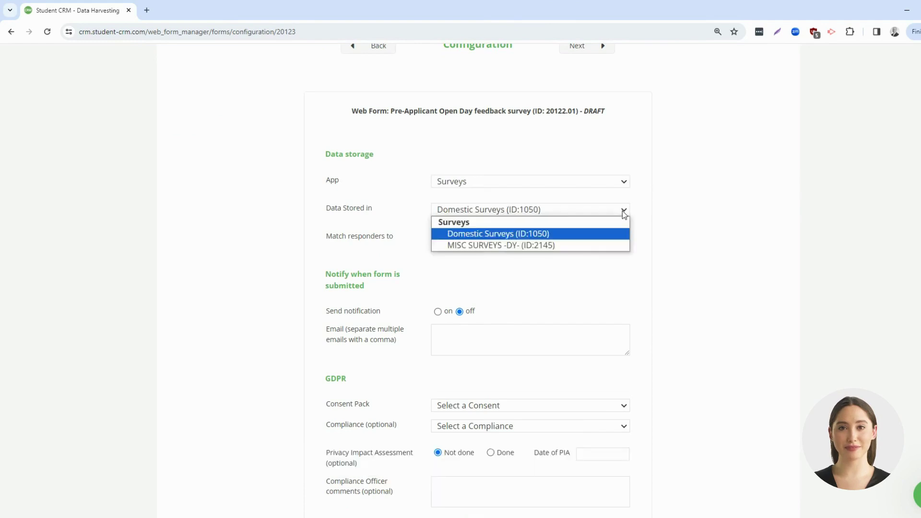
pyautogui.click(512, 235)
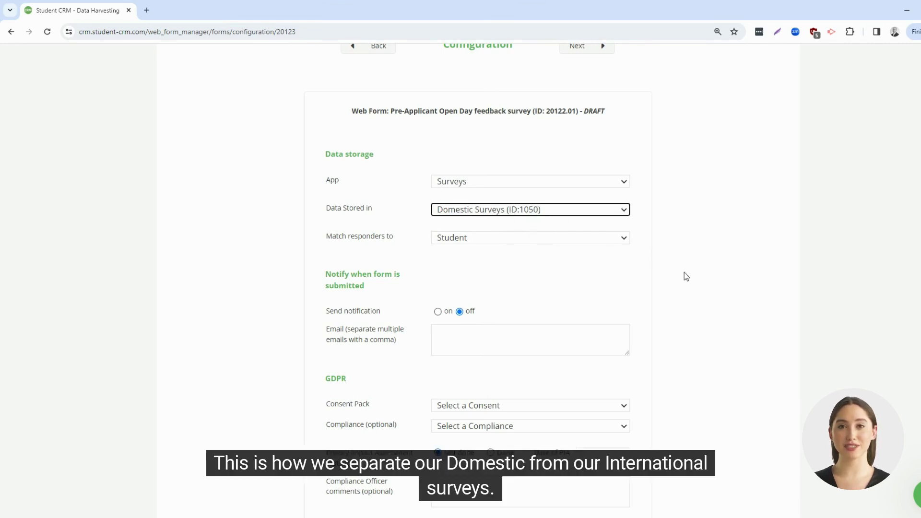
# Step: Match the form's responders to Student
pyautogui.scroll(-3, 696, 285)
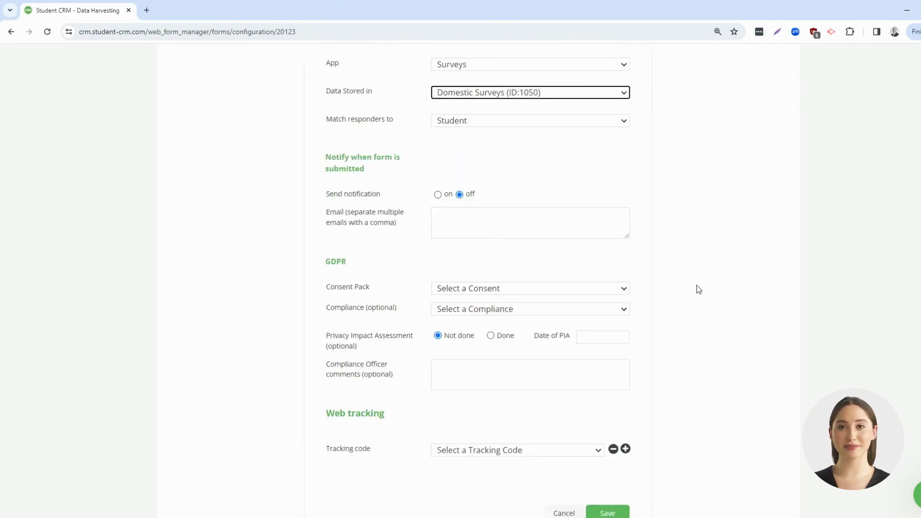
pyautogui.click(595, 121)
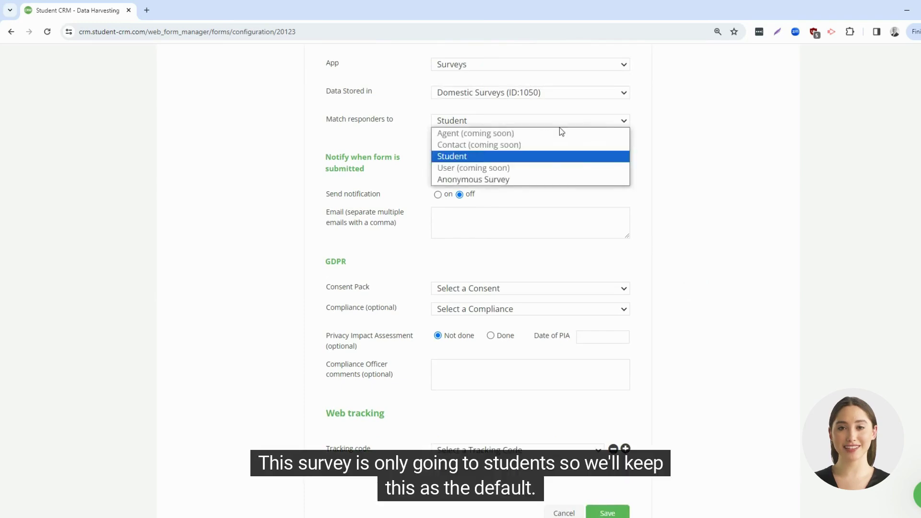
pyautogui.click(458, 158)
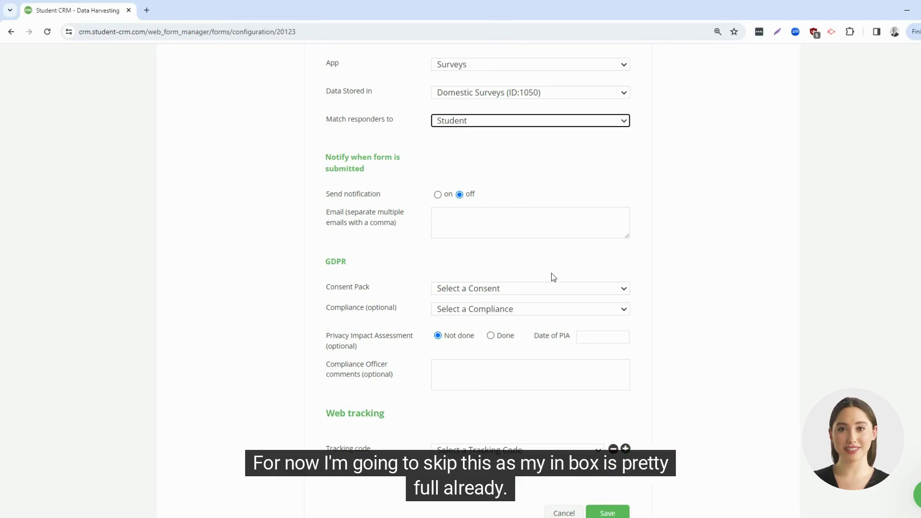
# Step: Apply the consent pack STUDENT CONSENT (basic) (CID210.02) to the form and set its compliance to 3 - Fully compliant
pyautogui.click(622, 289)
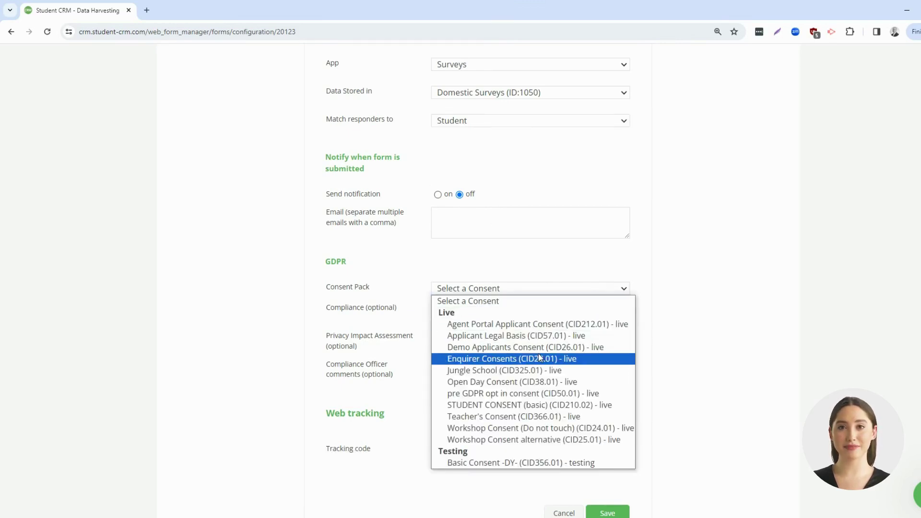
pyautogui.click(505, 408)
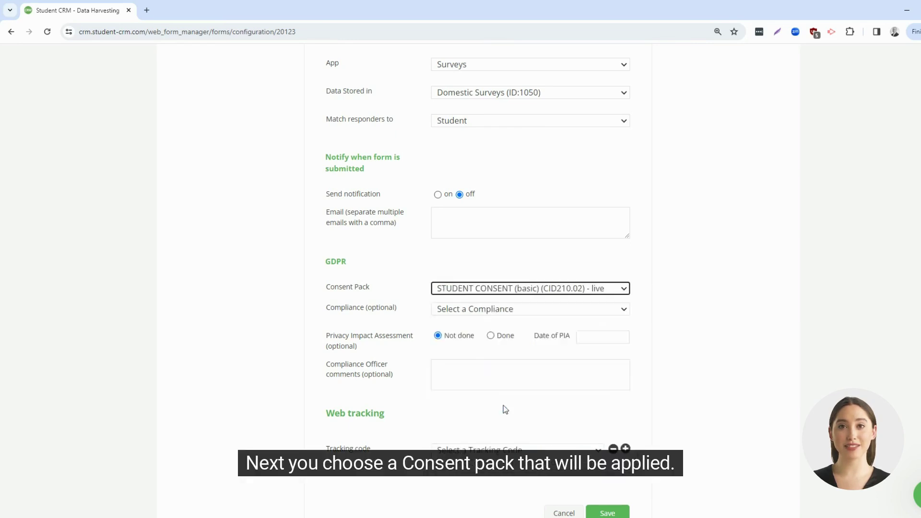
pyautogui.click(508, 310)
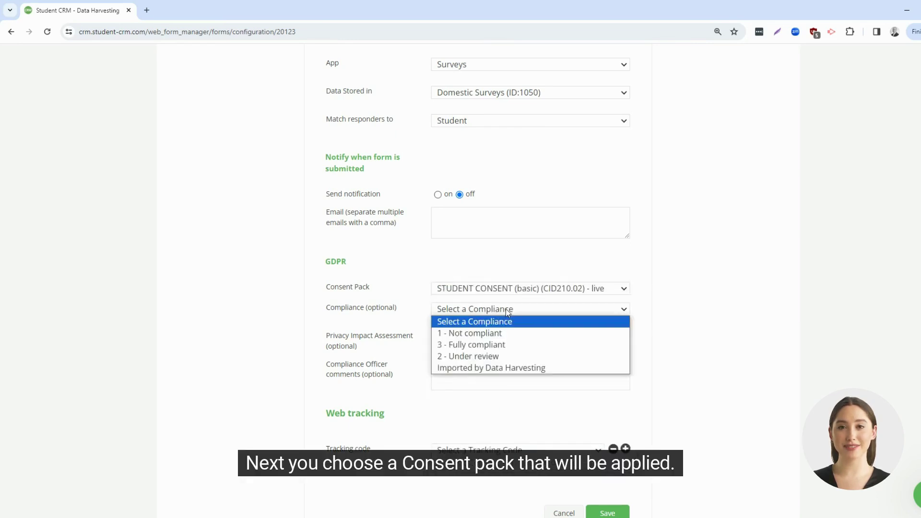
pyautogui.click(496, 345)
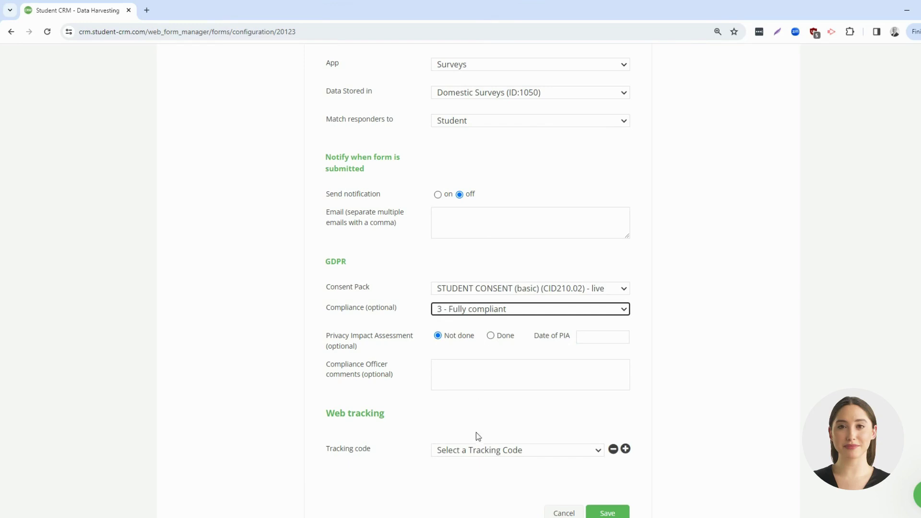
# Step: Set the form's web tracking code to DH GA - UA-31231072-2 and save the configuration
pyautogui.click(479, 449)
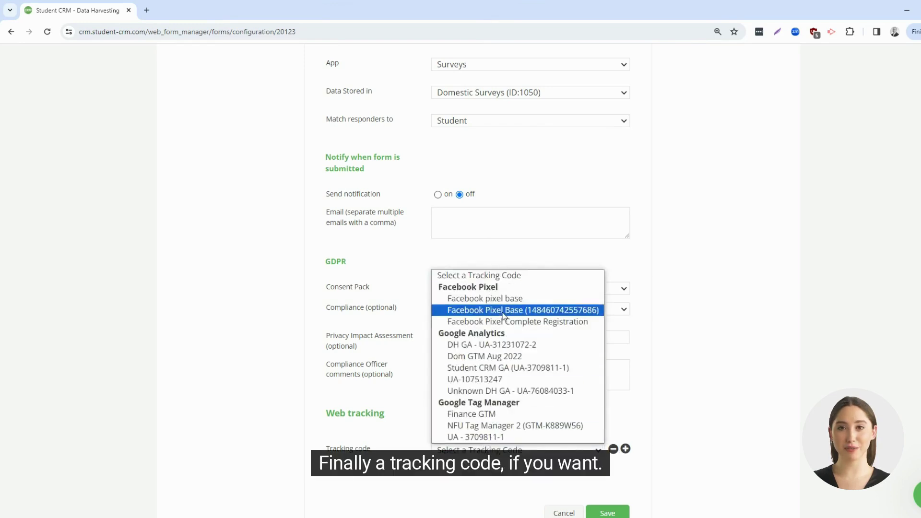
pyautogui.click(497, 344)
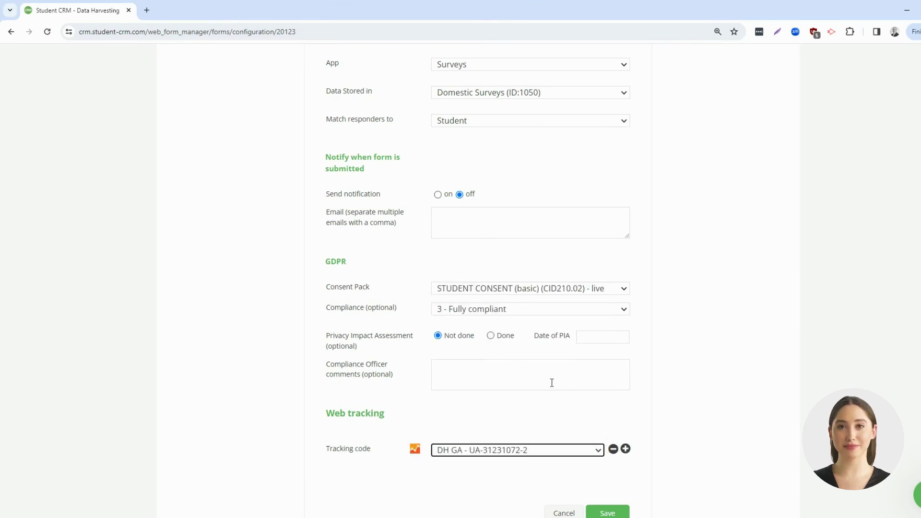
pyautogui.click(607, 512)
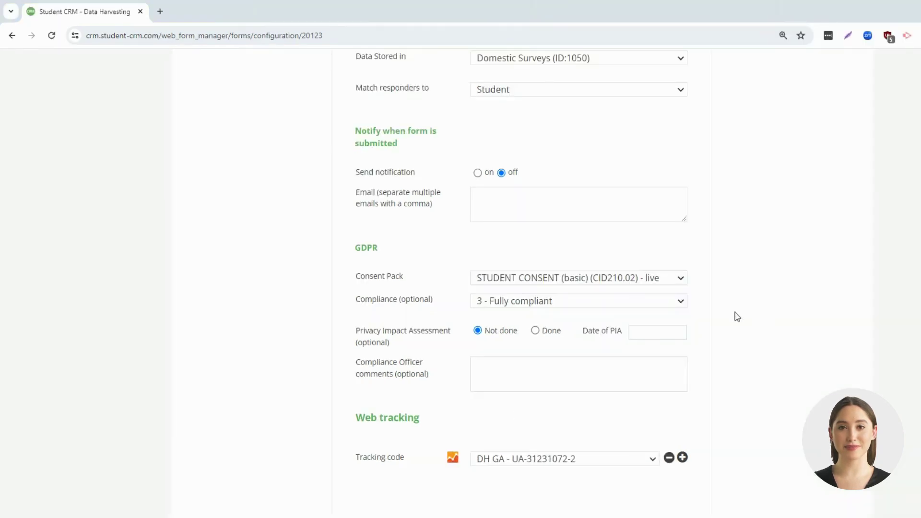
# Step: In the form's Builder stage, add an SRV - Question item below the Submit Button
pyautogui.scroll(10, 699, 433)
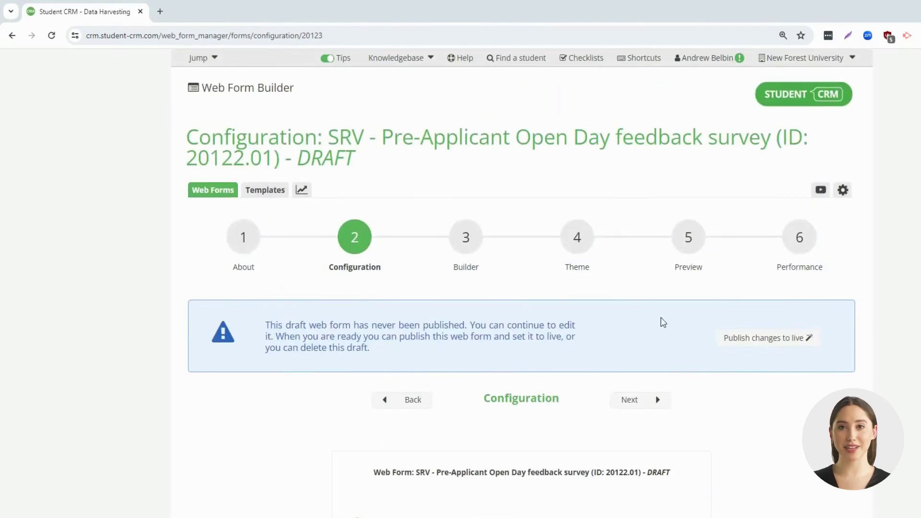
pyautogui.click(464, 243)
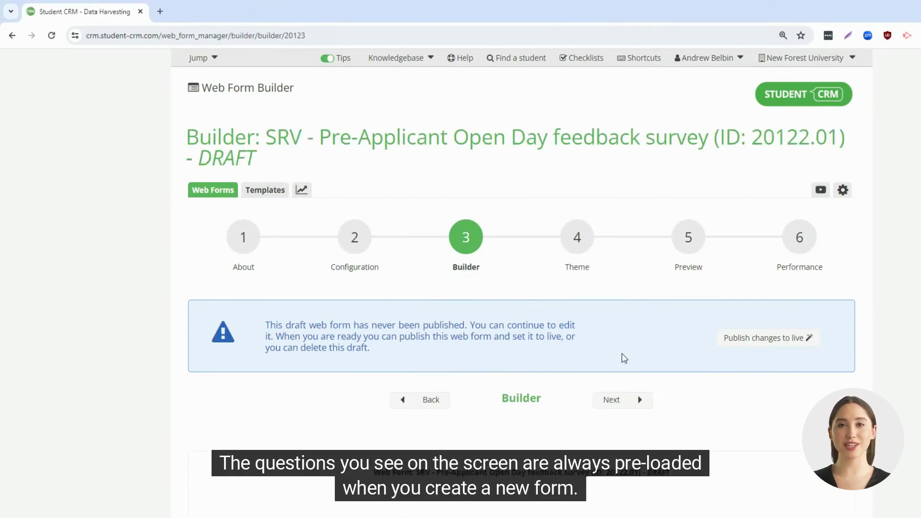
pyautogui.scroll(-4, 621, 358)
pyautogui.scroll(-5, 623, 358)
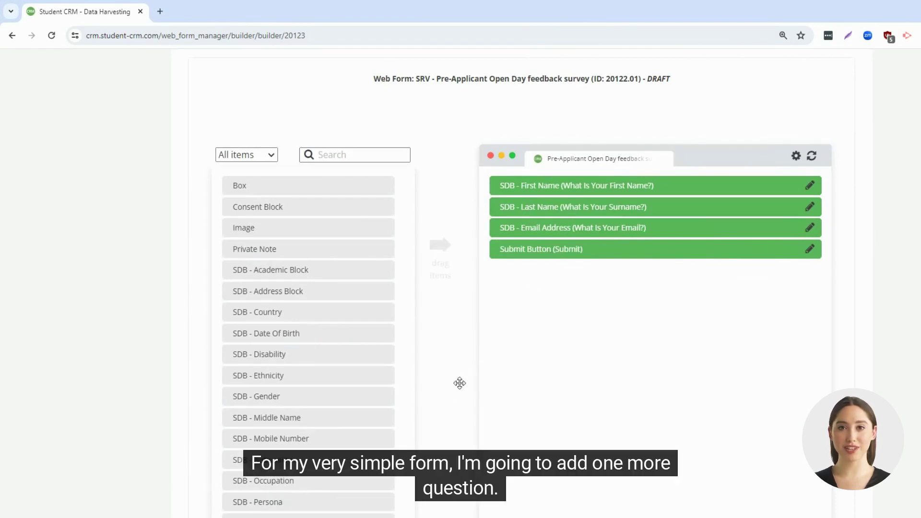
pyautogui.scroll(-8, 450, 398)
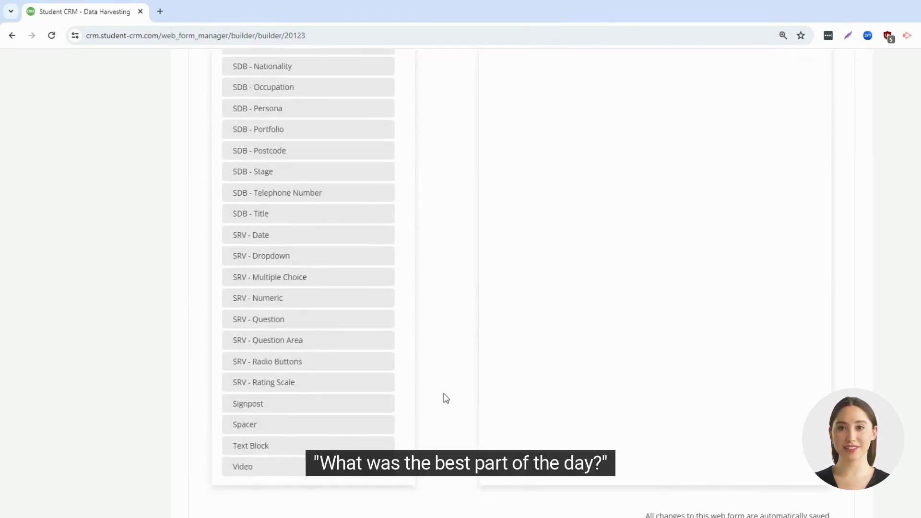
pyautogui.moveTo(294, 322); pyautogui.dragTo(605, 260)
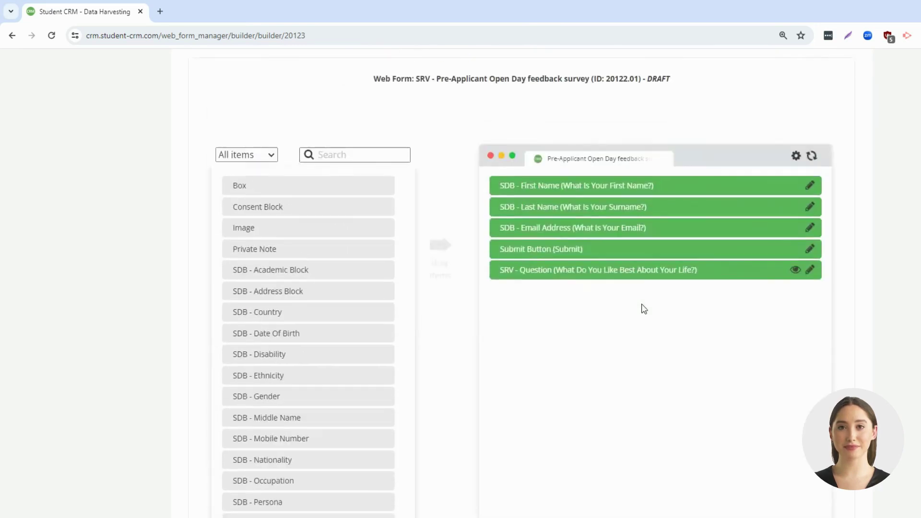
# Step: Edit the new SRV - Question item and change its label to "What was the best part of the day?"
pyautogui.click(809, 270)
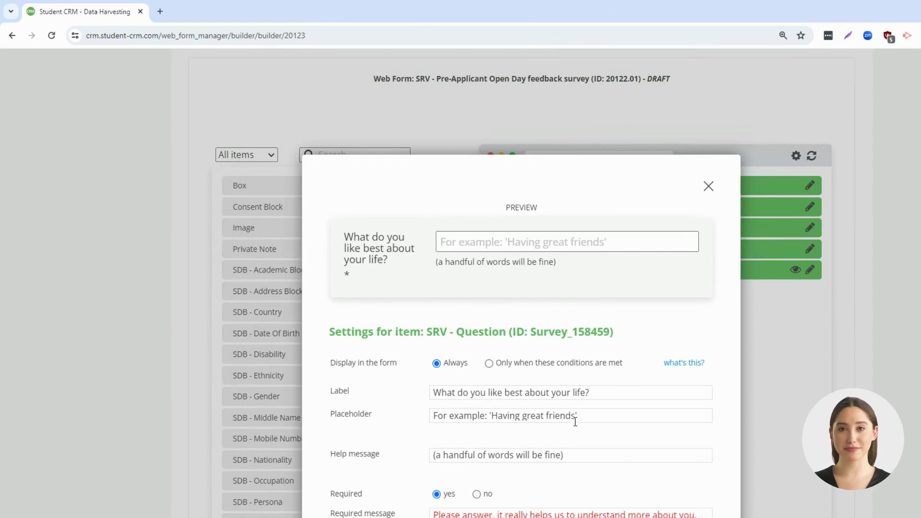
pyautogui.moveTo(593, 393); pyautogui.dragTo(426, 398)
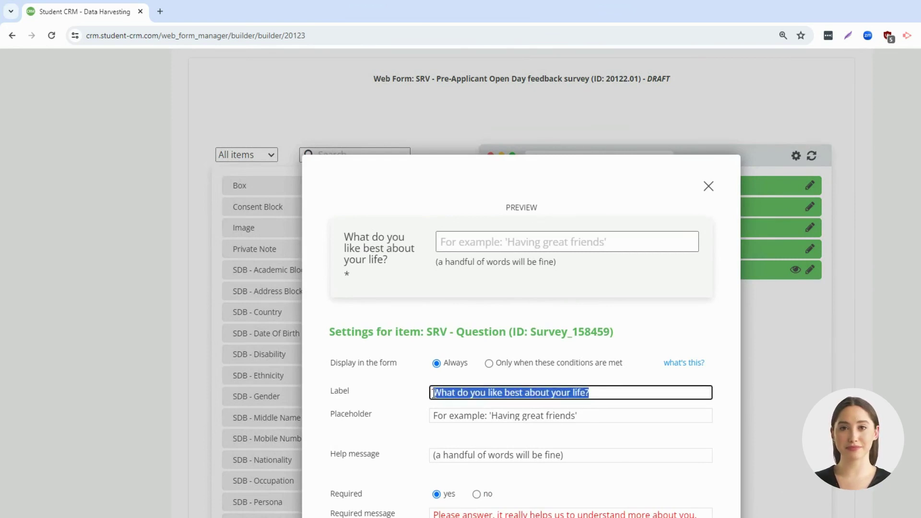
pyautogui.write('What was the best part of the day?')
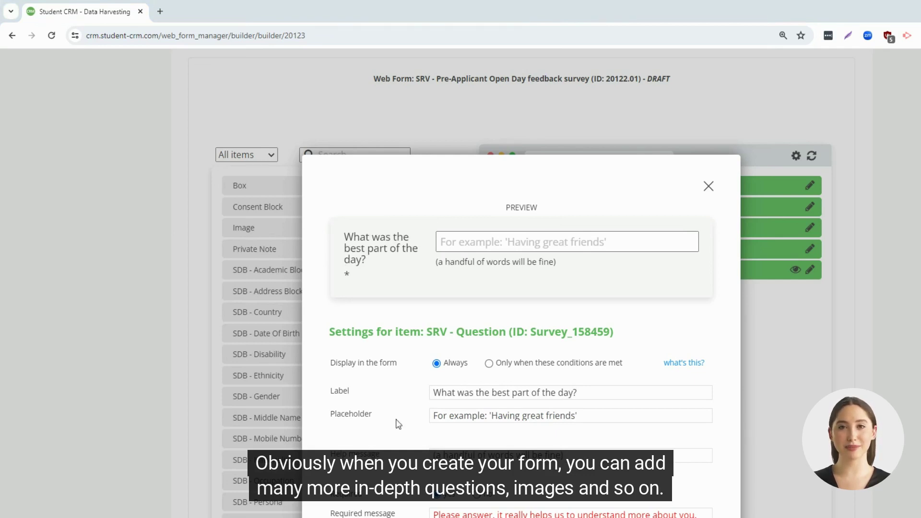
# Step: Set the question's placeholder to For example: "The tour of the science labs and meeting all the research staff." and apply the settings
pyautogui.moveTo(604, 414); pyautogui.dragTo(433, 417)
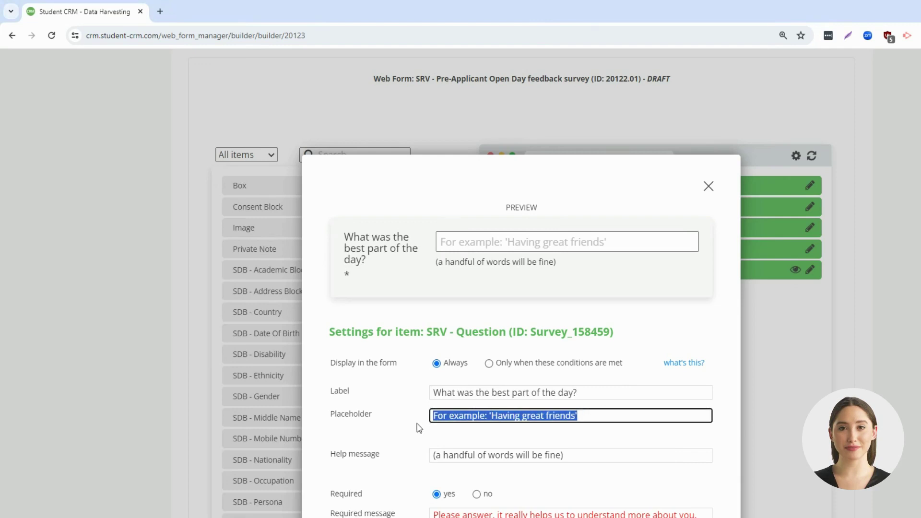
pyautogui.write('For example: "The tour of the science labs and meeting all the research staff."')
pyautogui.scroll(-3, 539, 448)
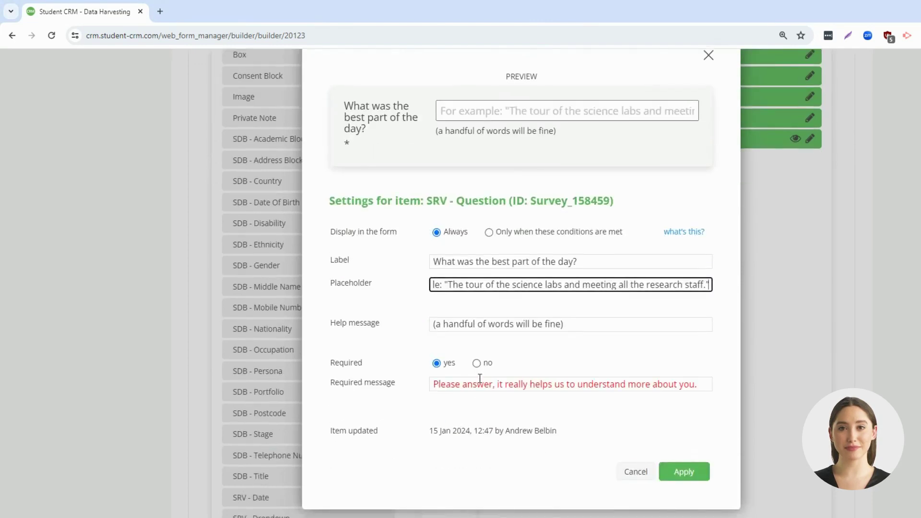
pyautogui.click(684, 471)
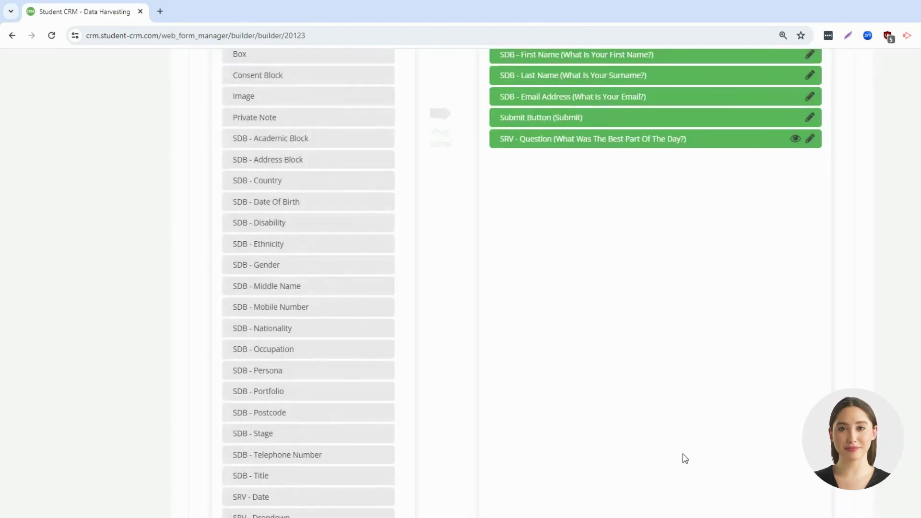
# Step: Move the SRV - Question item above the Submit Button so it follows the Email Address item
pyautogui.scroll(3, 681, 451)
pyautogui.moveTo(541, 270); pyautogui.dragTo(539, 248)
pyautogui.scroll(3, 586, 418)
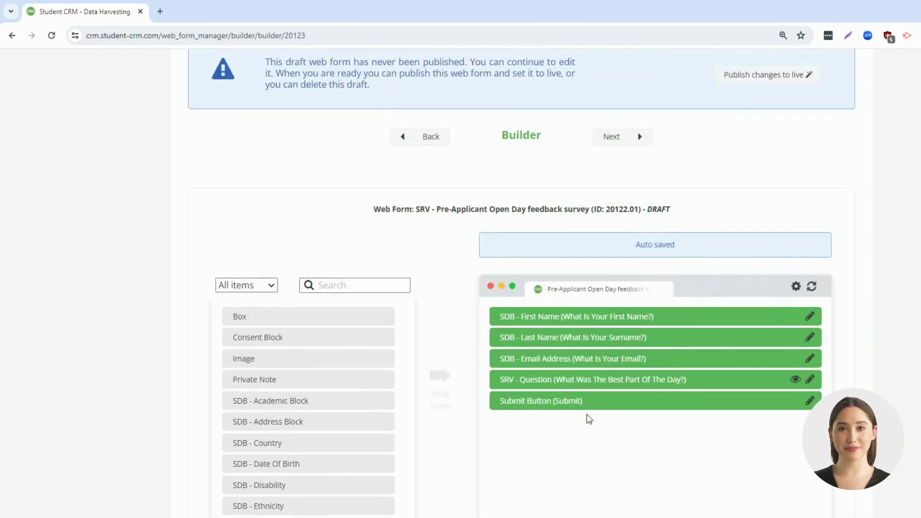
# Step: Open the form's Theme stage and review the available themes
pyautogui.scroll(5, 587, 415)
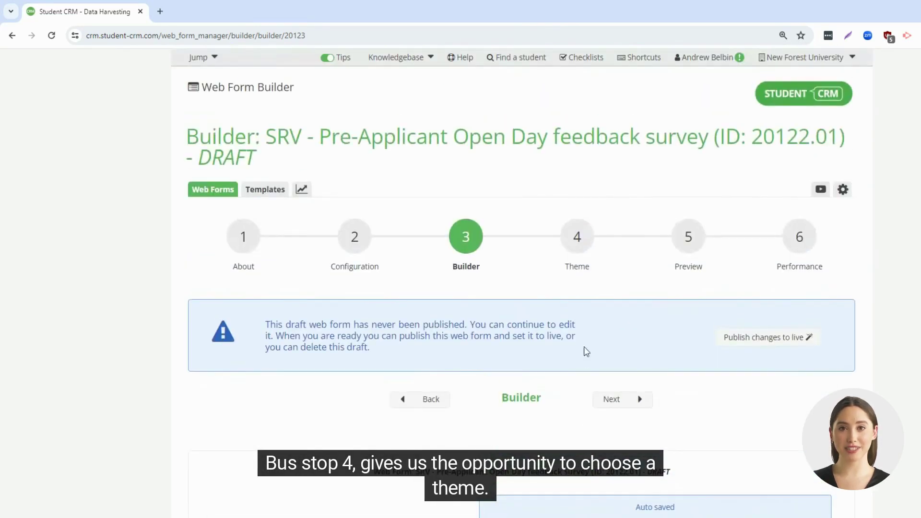
pyautogui.click(573, 245)
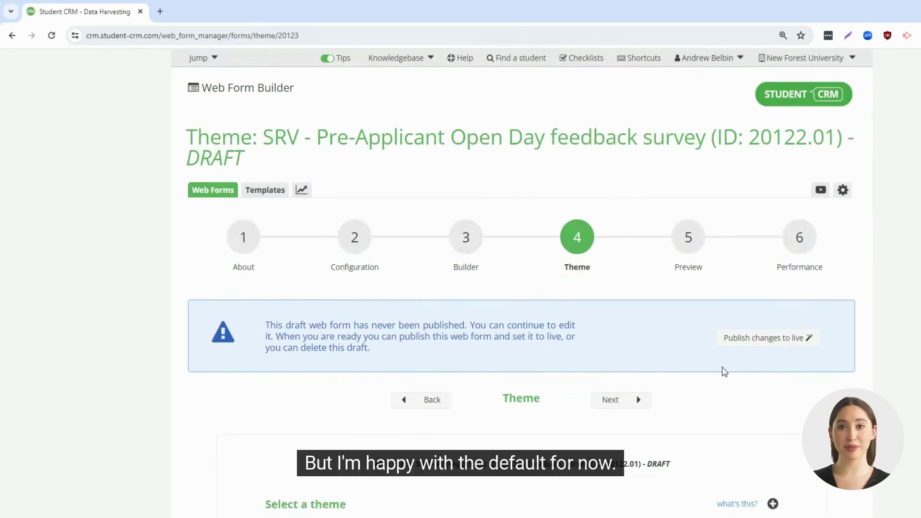
pyautogui.scroll(-6, 722, 372)
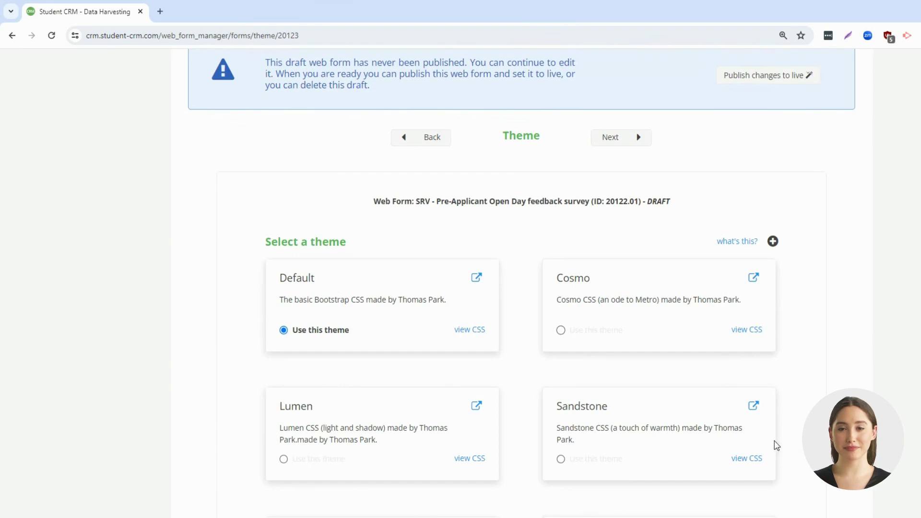
# Step: Open the form's Preview stage and check the layout of the questions and Submit button
pyautogui.scroll(5, 776, 446)
pyautogui.click(688, 240)
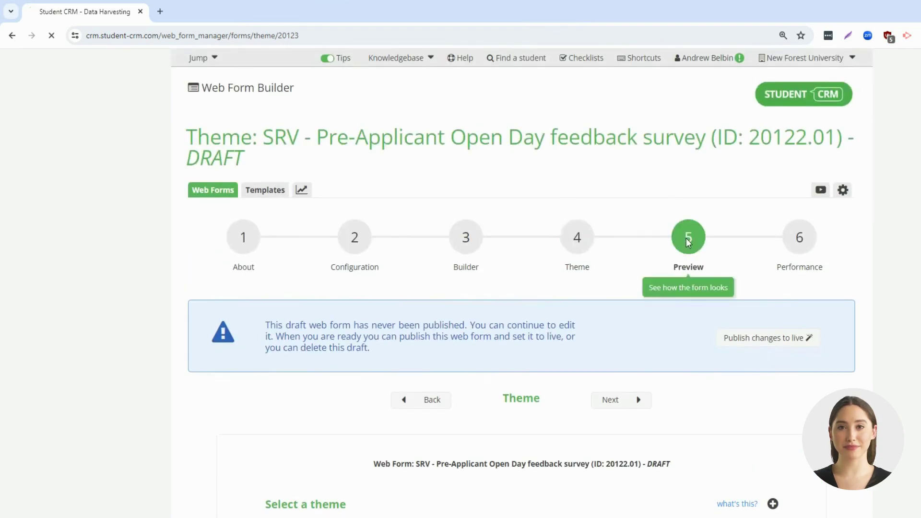
pyautogui.scroll(-10, 665, 422)
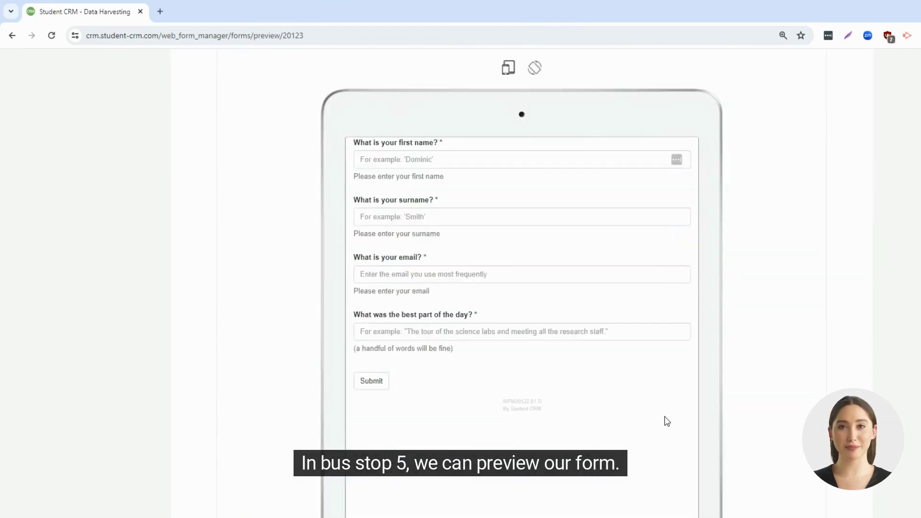
pyautogui.scroll(-1, 666, 421)
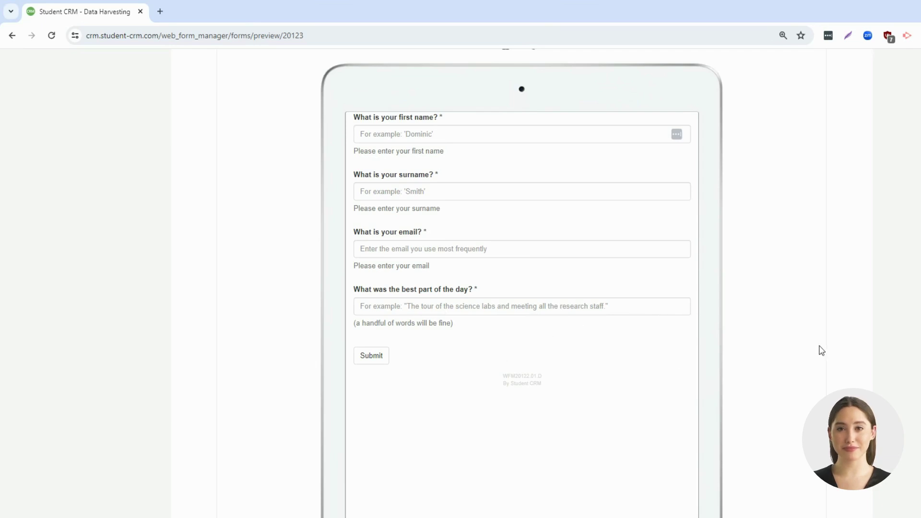
# Step: Open the form's Performance stage and examine its completion rate
pyautogui.scroll(10, 821, 350)
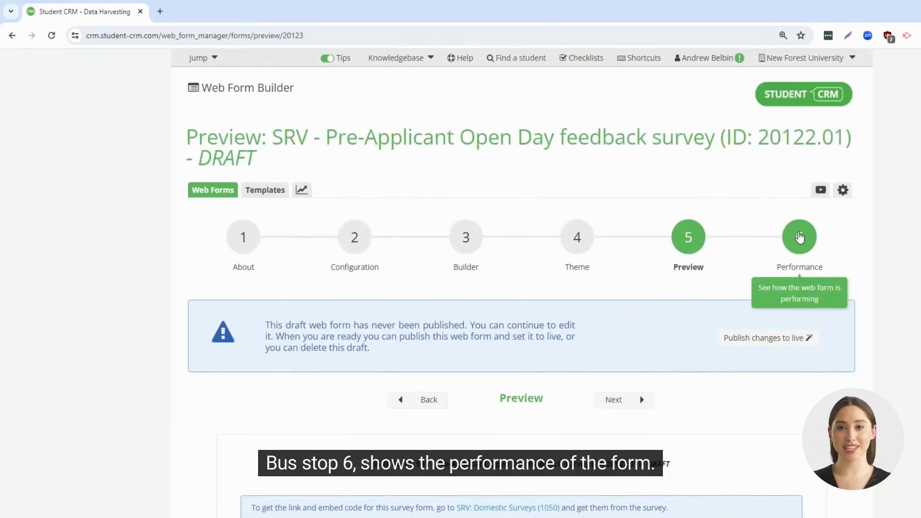
pyautogui.click(799, 237)
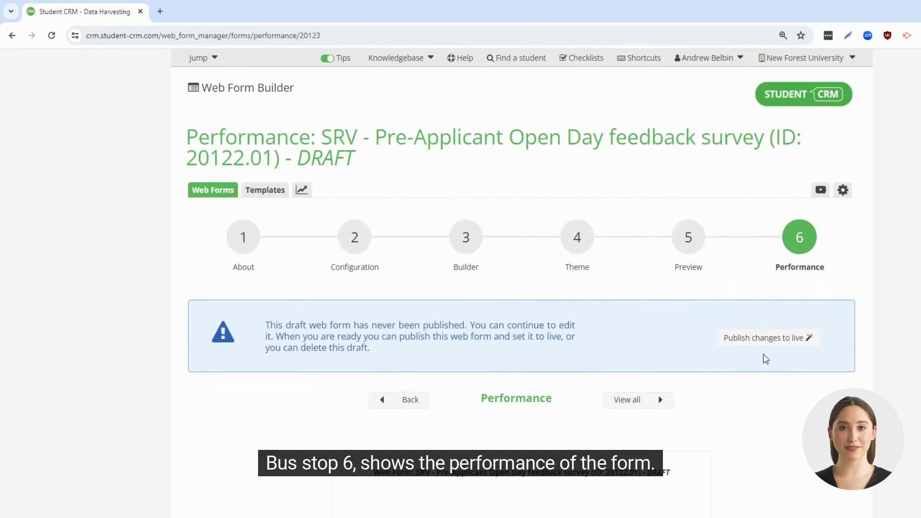
pyautogui.scroll(-8, 767, 360)
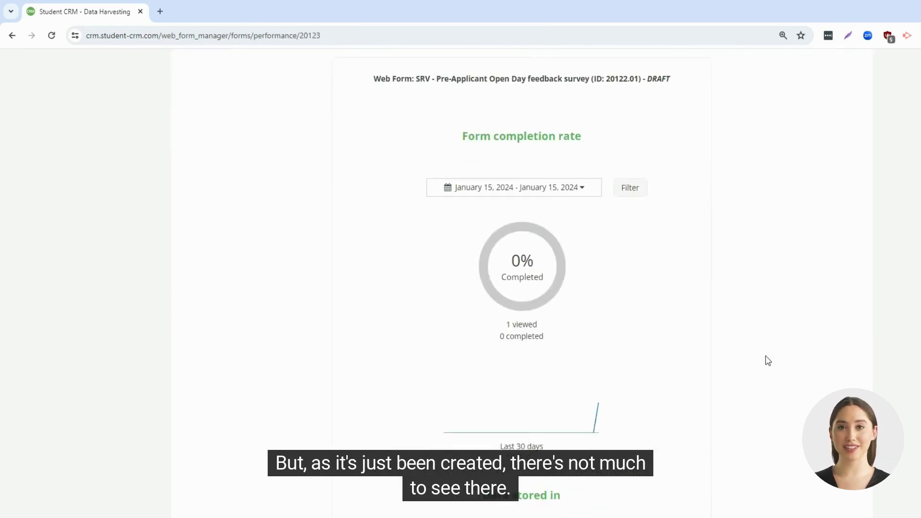
pyautogui.scroll(-3, 767, 360)
# Step: Return to the form's About stage, publish the draft changes to live and confirm
pyautogui.scroll(8, 767, 361)
pyautogui.scroll(3, 767, 361)
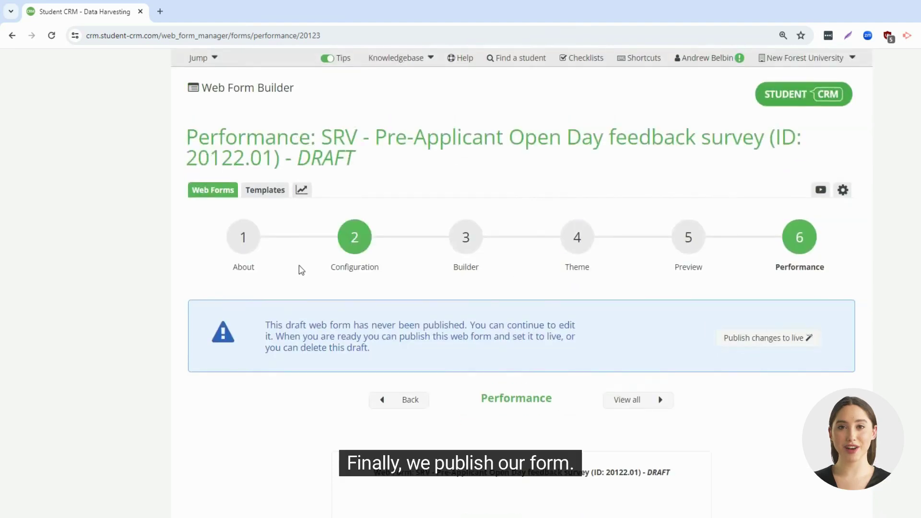
pyautogui.click(243, 239)
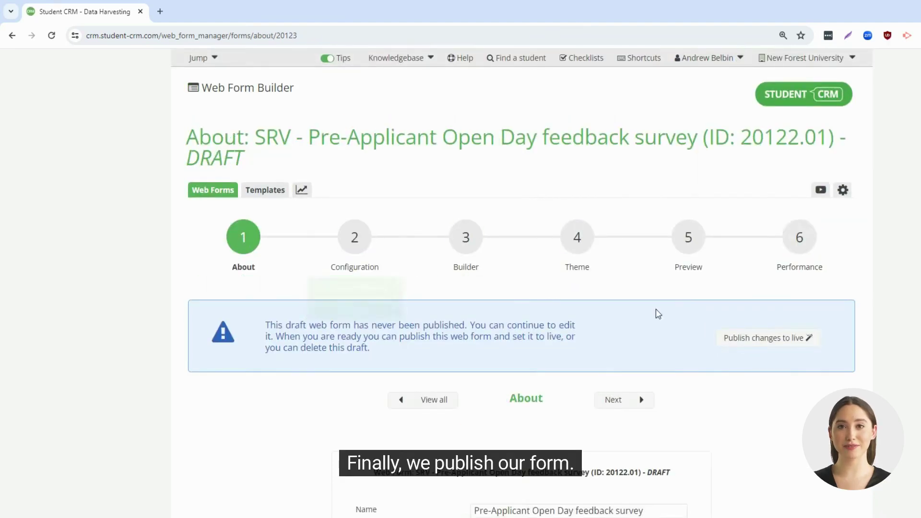
pyautogui.click(765, 338)
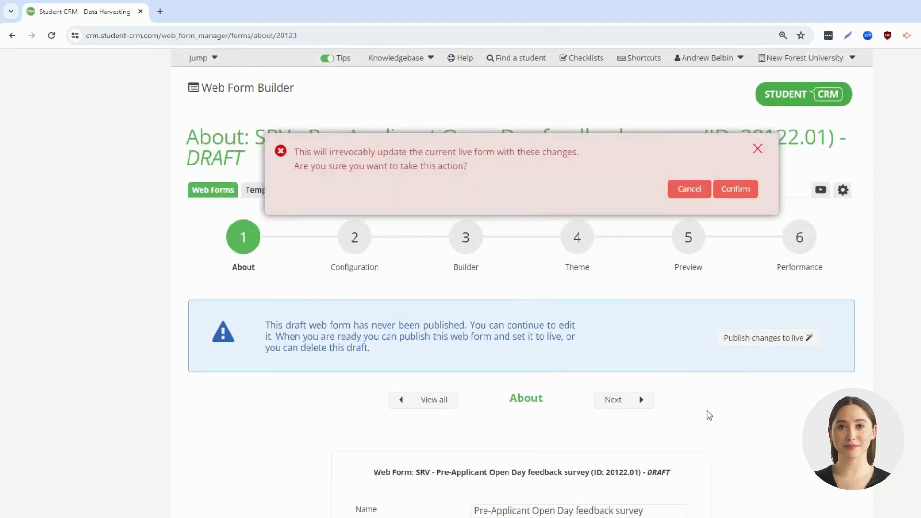
pyautogui.click(739, 191)
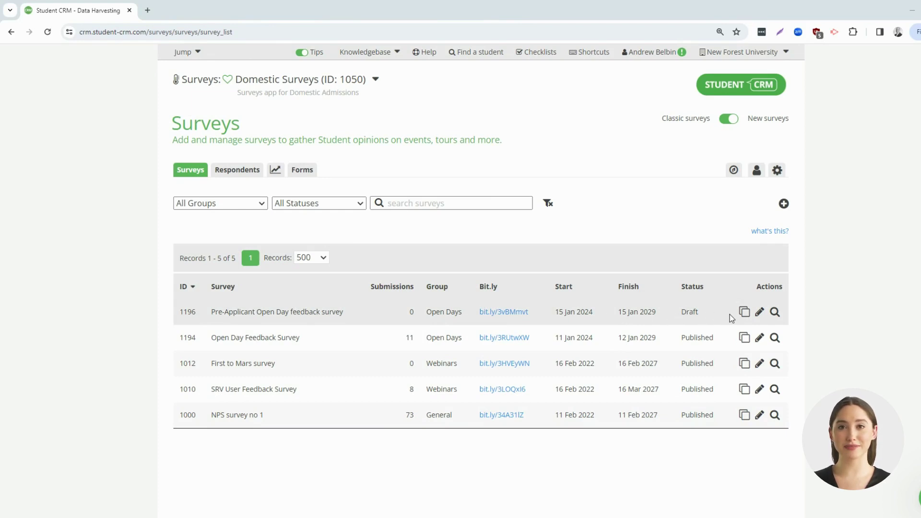
# Step: Edit the Pre-Applicant Open Day feedback survey, set its content web form to Pre-Applicant Open Day feedback survey (ID:20122), and save
pyautogui.click(760, 312)
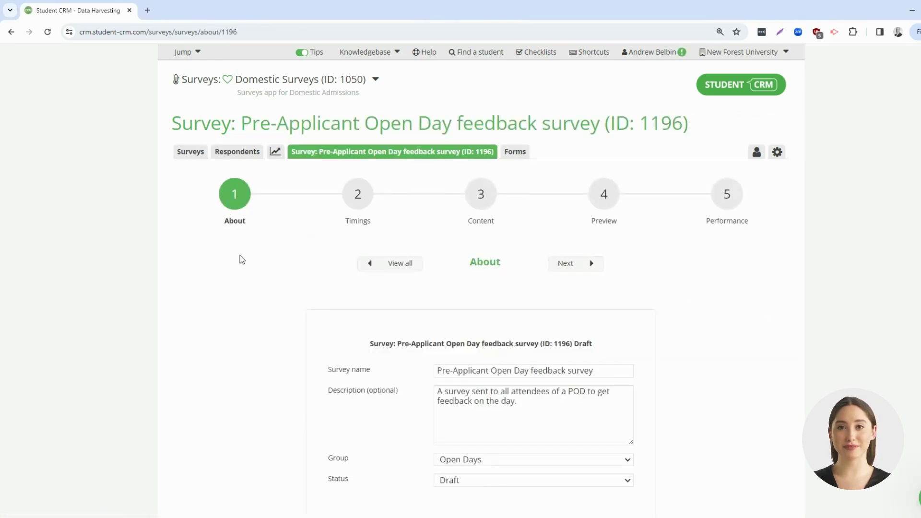
pyautogui.scroll(-3, 290, 335)
pyautogui.scroll(3, 293, 336)
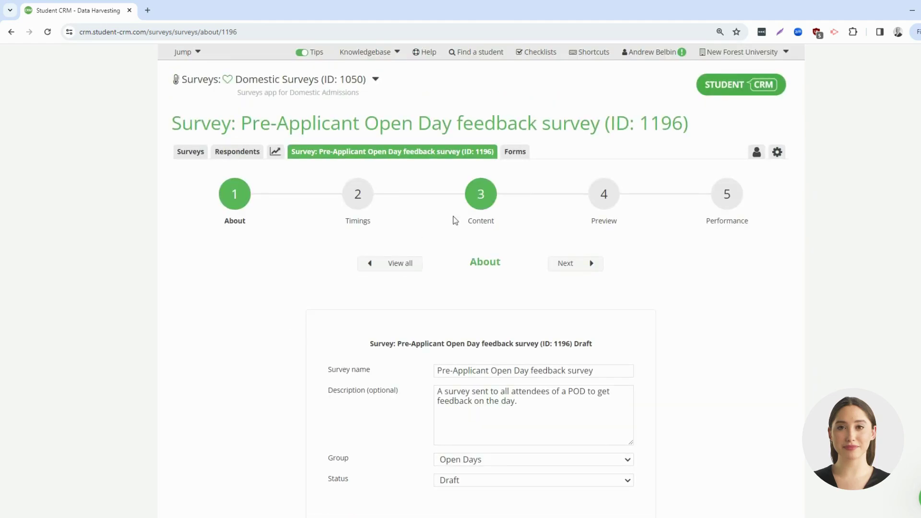
pyautogui.click(475, 206)
pyautogui.click(540, 437)
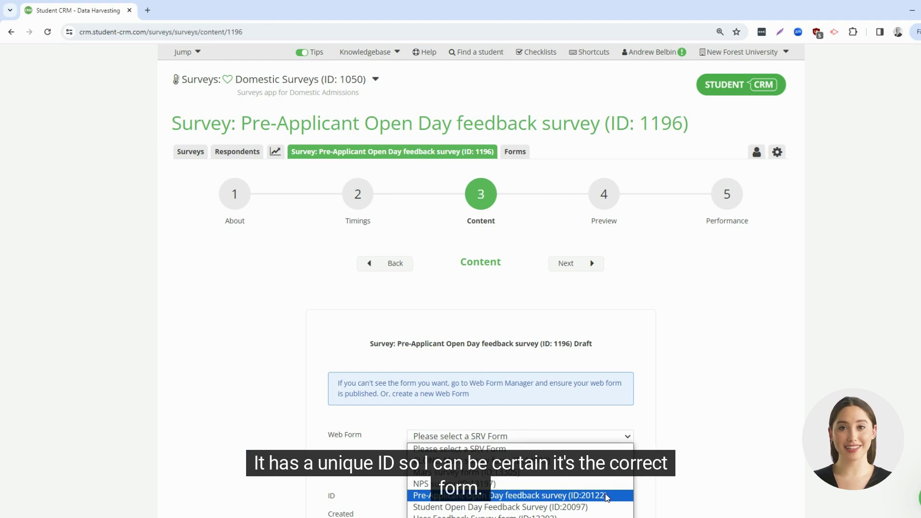
pyautogui.click(606, 498)
pyautogui.scroll(-2, 721, 446)
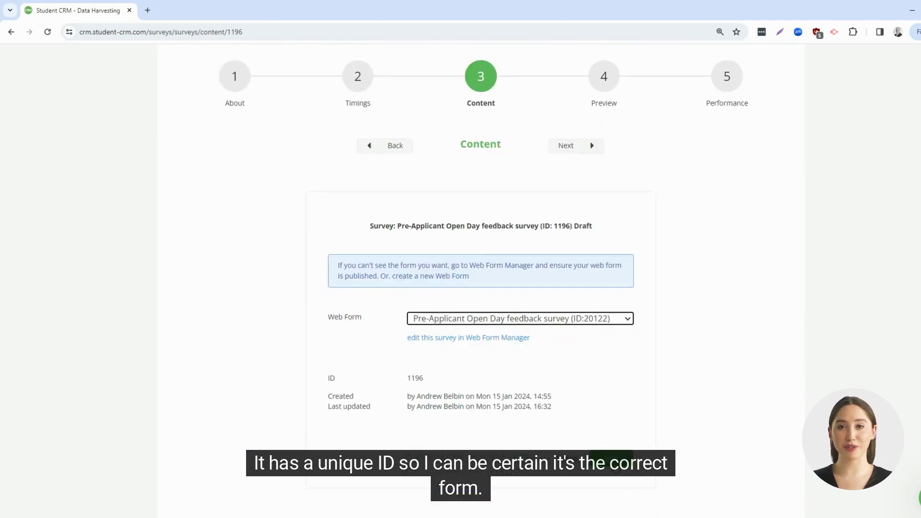
pyautogui.click(614, 460)
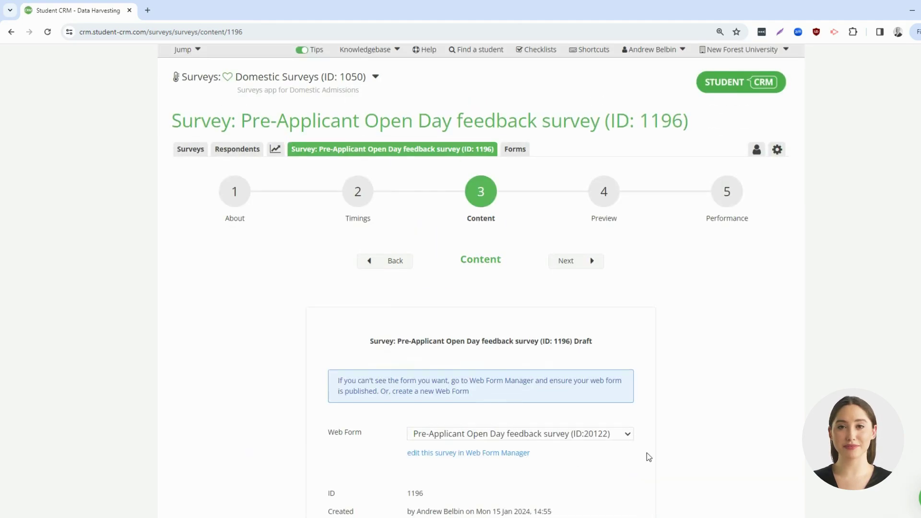
pyautogui.scroll(-2, 647, 453)
pyautogui.scroll(2, 488, 391)
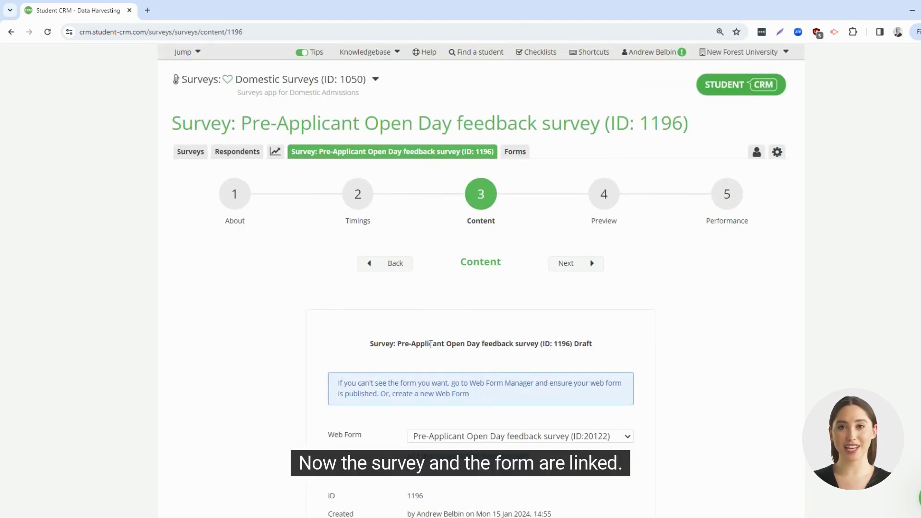
# Step: Set the survey's status to Published in its About stage and save
pyautogui.click(234, 194)
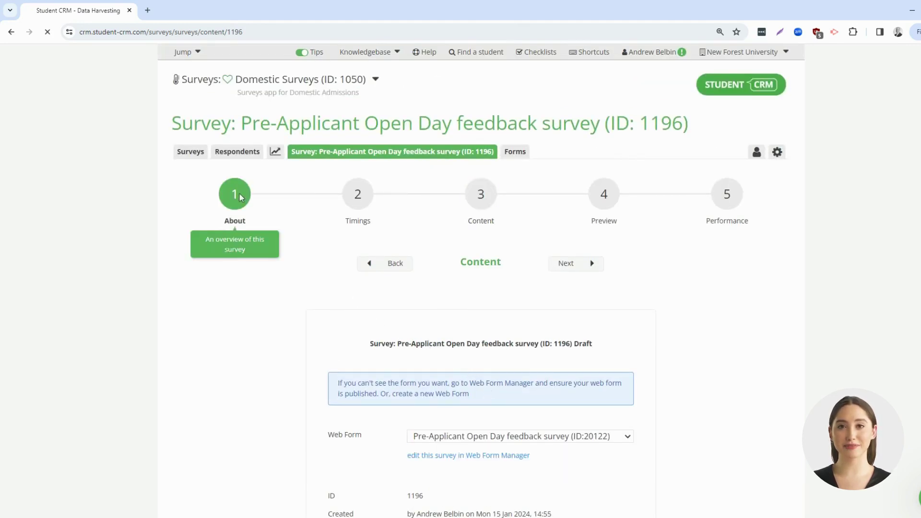
pyautogui.scroll(-2, 522, 358)
pyautogui.click(523, 362)
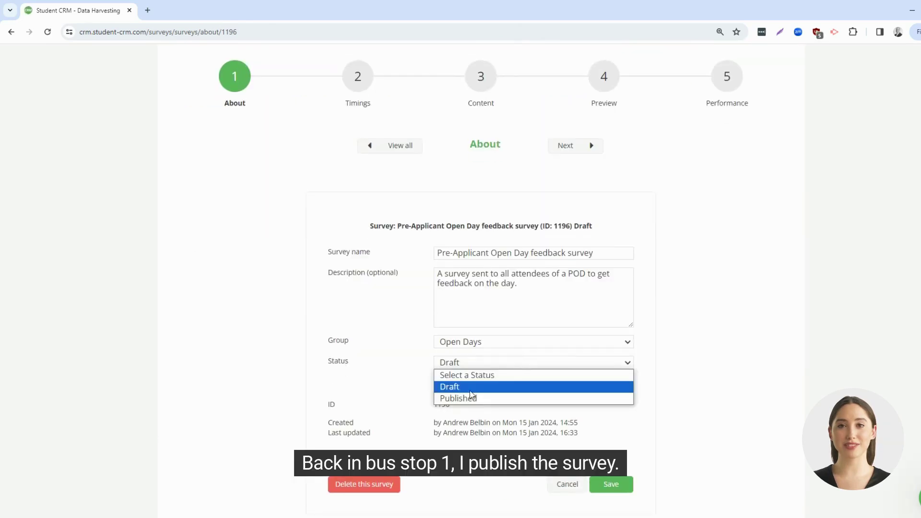
pyautogui.click(468, 396)
pyautogui.click(610, 484)
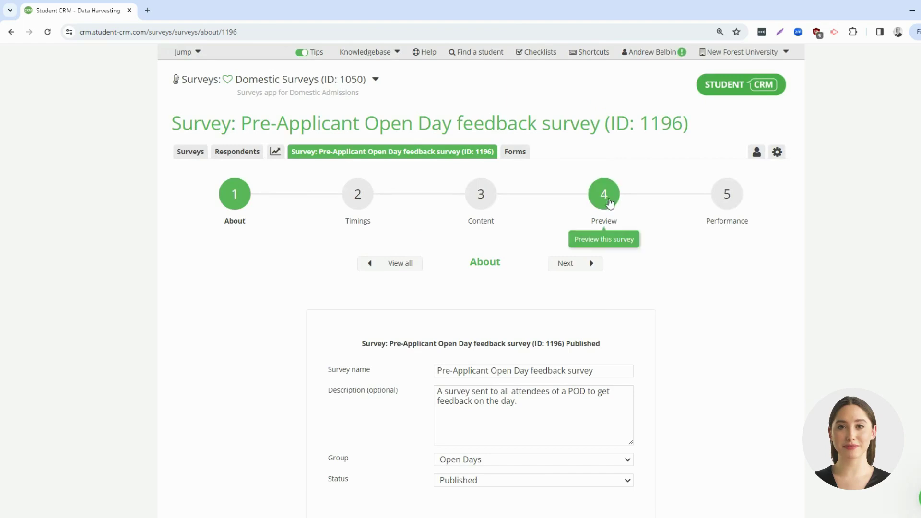
# Step: Preview the survey's questions, open the survey in a new browser tab to check it, and return to the Preview stage
pyautogui.click(604, 196)
pyautogui.scroll(-7, 739, 303)
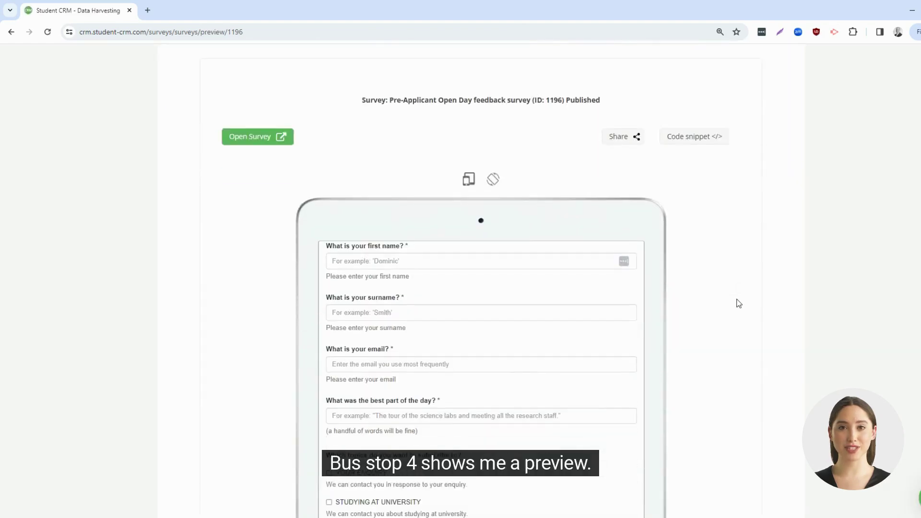
pyautogui.scroll(-2, 749, 313)
pyautogui.scroll(7, 749, 313)
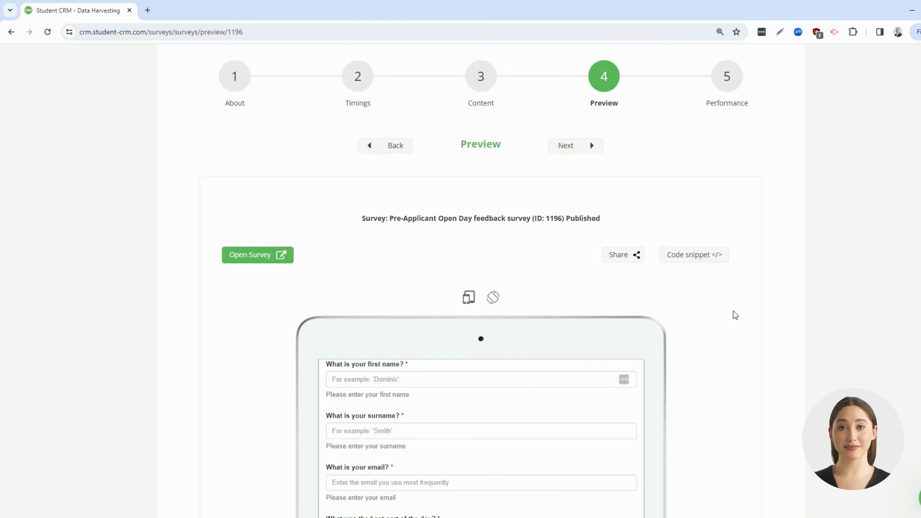
pyautogui.click(263, 256)
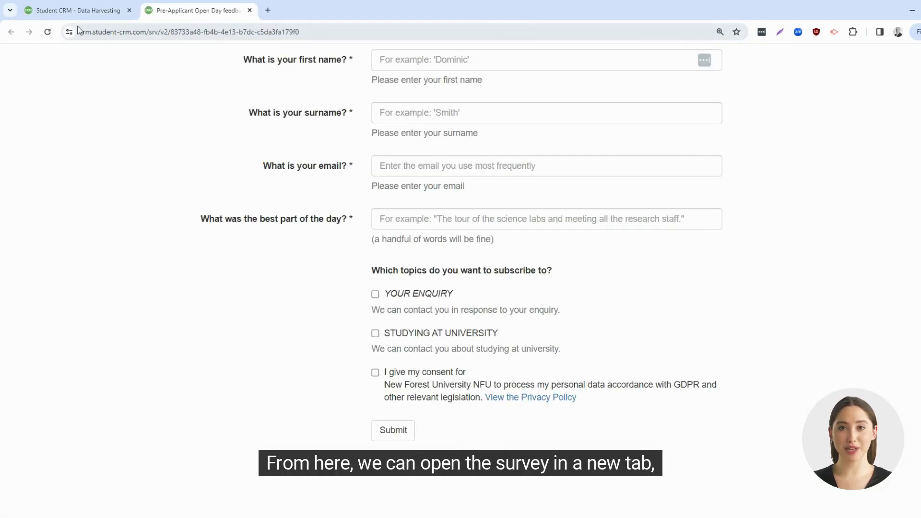
pyautogui.click(67, 13)
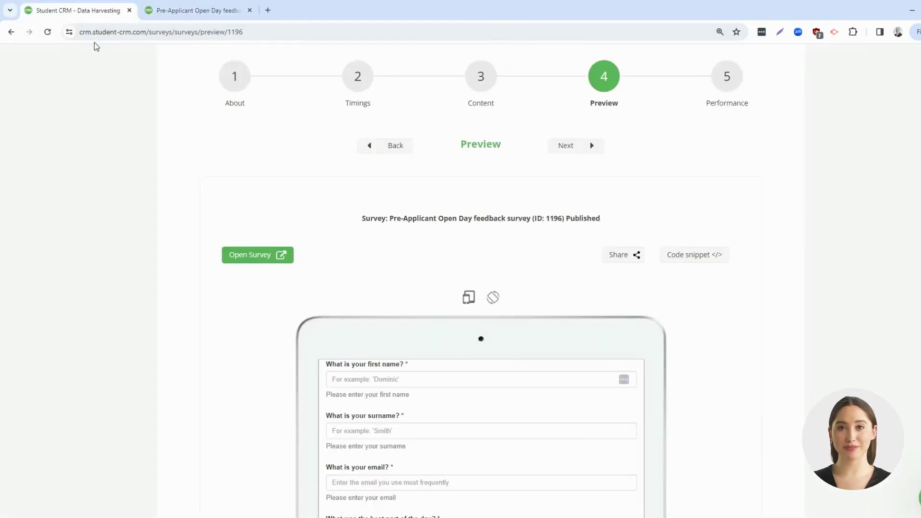
# Step: View the survey's shareable short link and its website embed code, closing each dialog after viewing
pyautogui.click(613, 255)
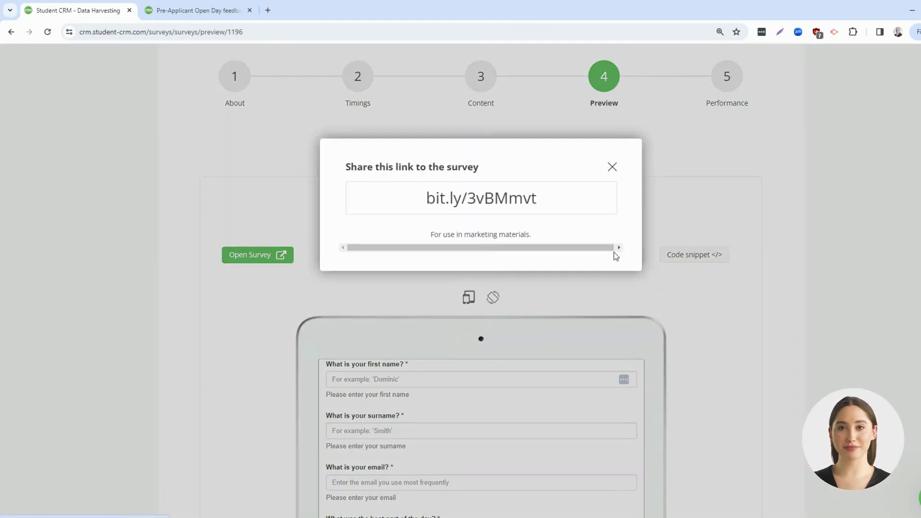
pyautogui.click(490, 200)
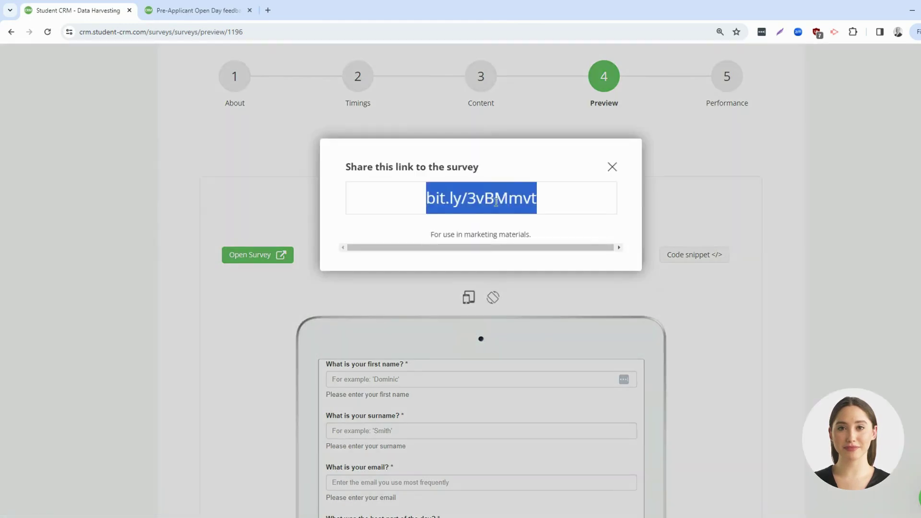
pyautogui.click(612, 168)
pyautogui.click(703, 255)
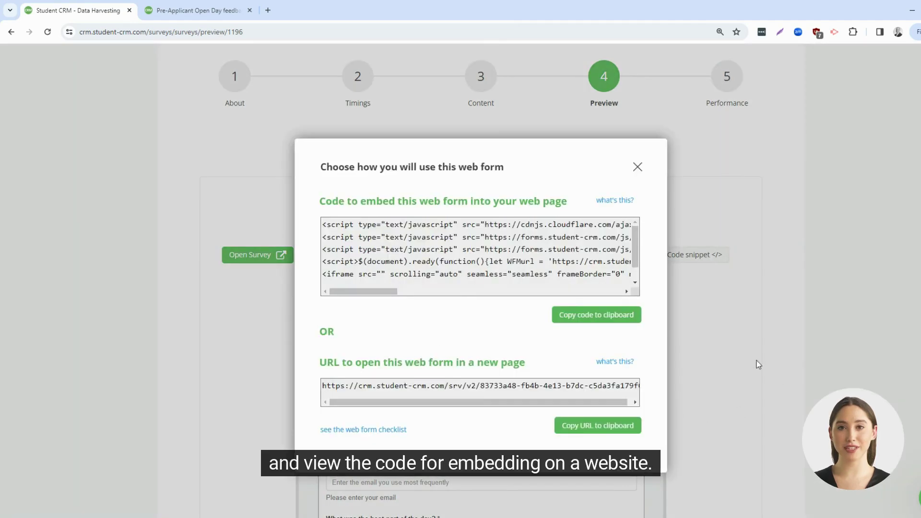
pyautogui.click(637, 167)
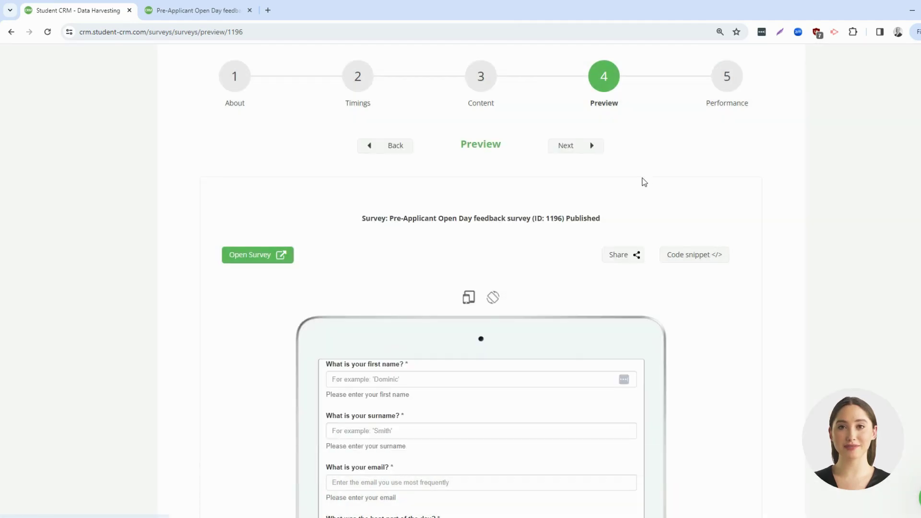
# Step: Open the survey's Performance stage and examine its submissions activity chart
pyautogui.click(729, 78)
pyautogui.scroll(-5, 767, 297)
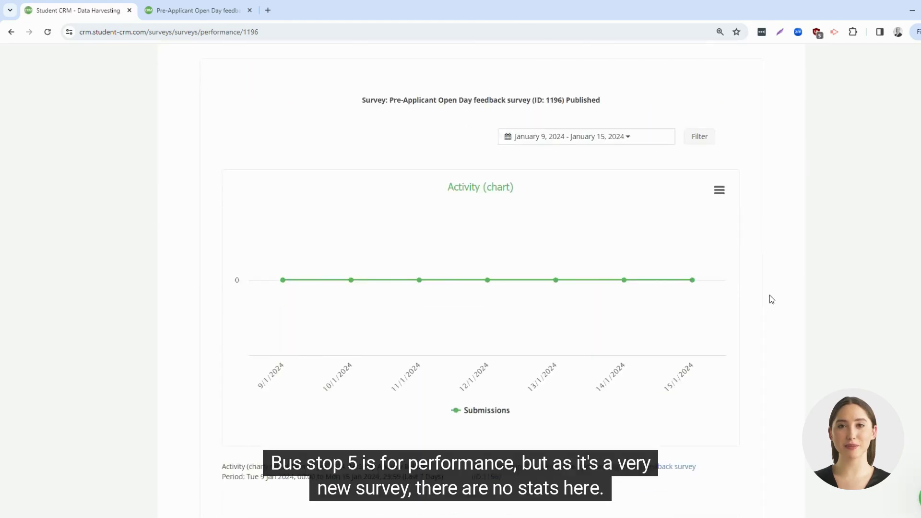
pyautogui.scroll(5, 769, 295)
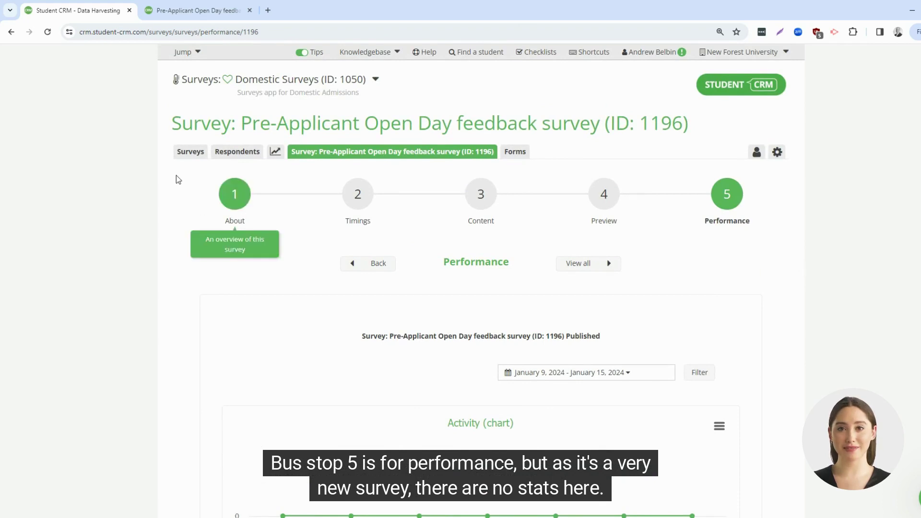
# Step: Return to the survey list, open the Open Day Feedback Survey through its bit.ly link, and examine its headings, question types and consent section
pyautogui.click(186, 153)
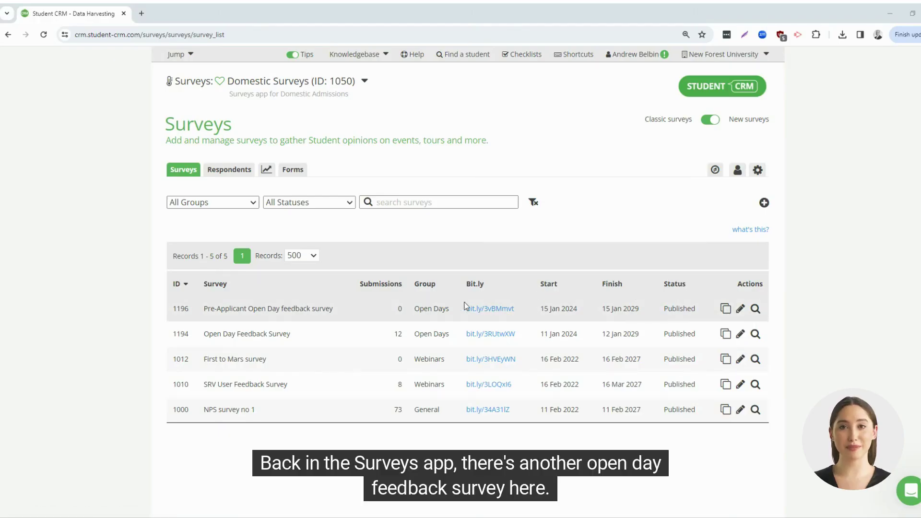
pyautogui.click(495, 336)
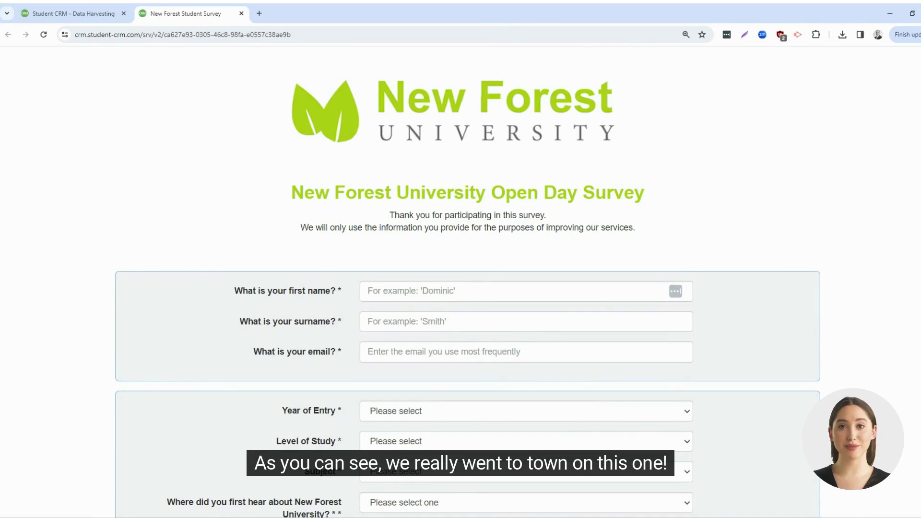
pyautogui.scroll(-3, 468, 296)
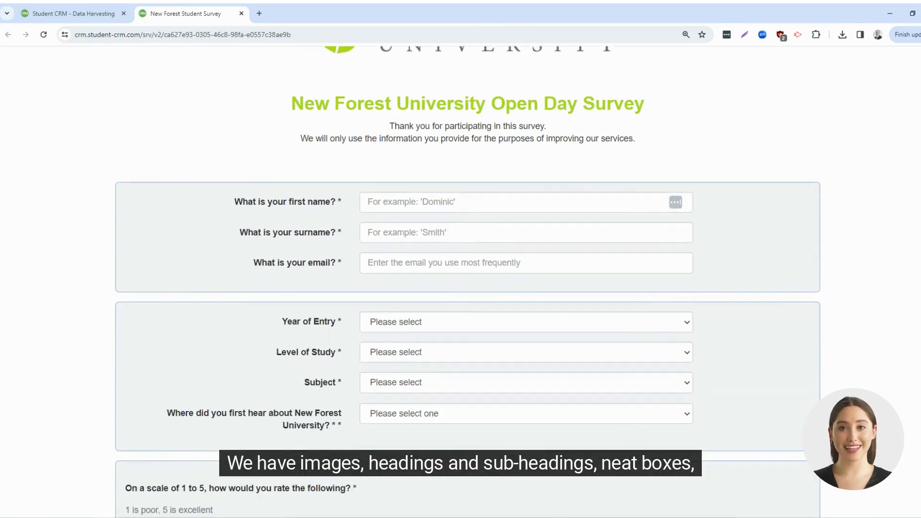
pyautogui.scroll(-2, 467, 296)
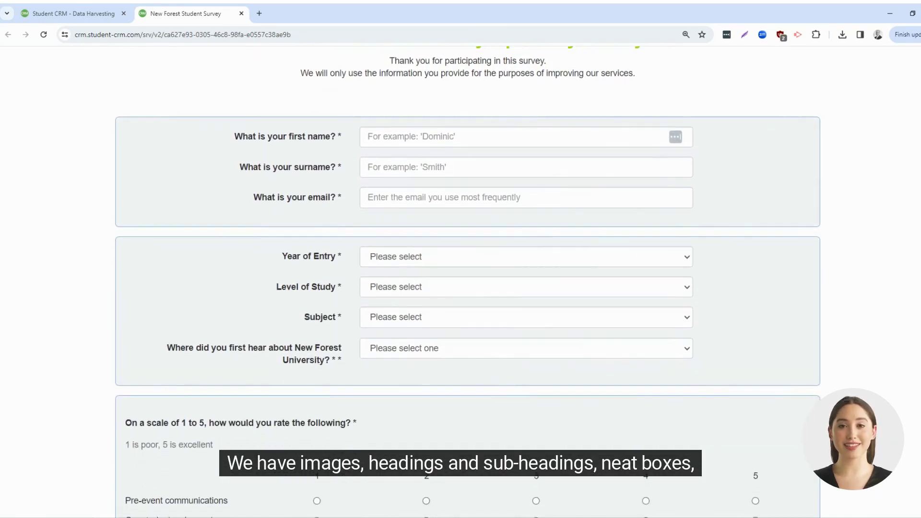
pyautogui.scroll(-3, 468, 295)
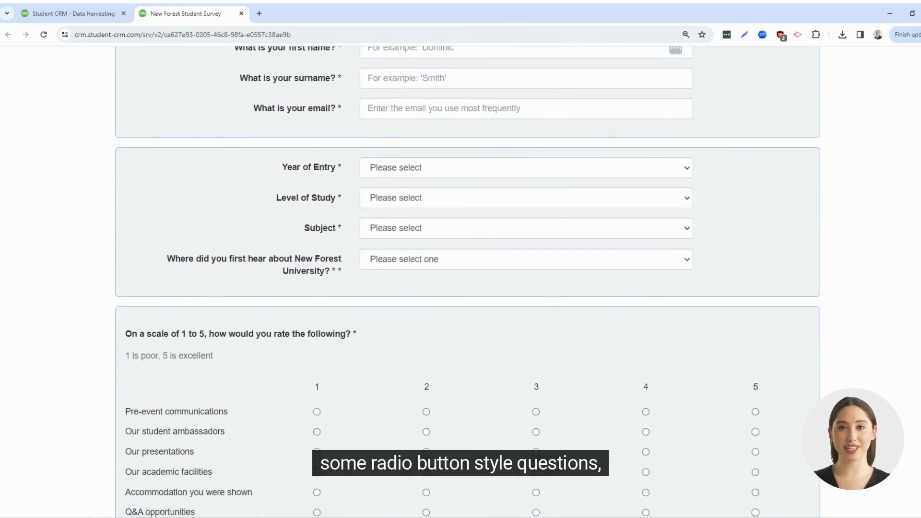
pyautogui.scroll(-3, 467, 296)
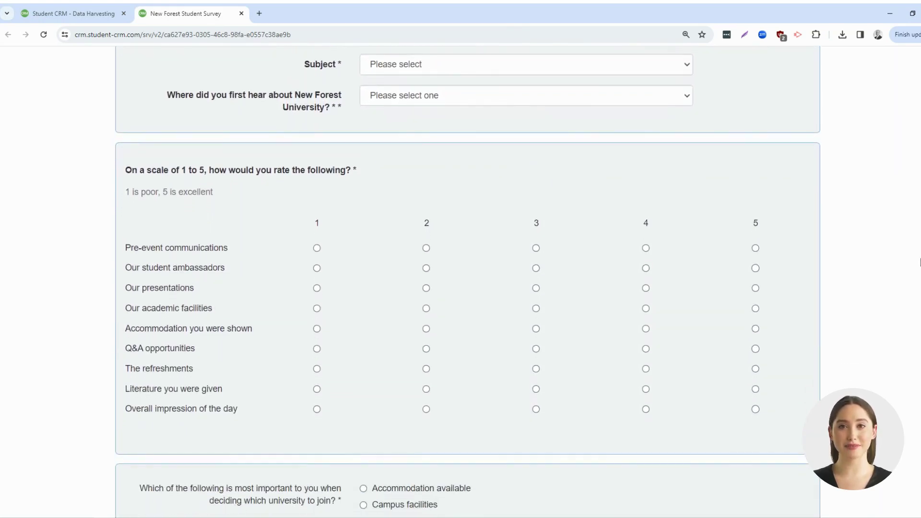
pyautogui.scroll(-7, 815, 209)
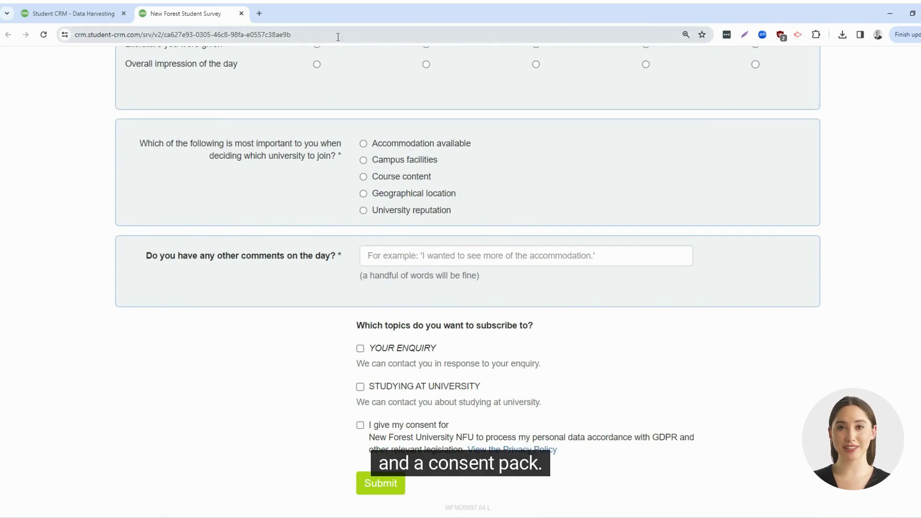
pyautogui.scroll(10, 389, 185)
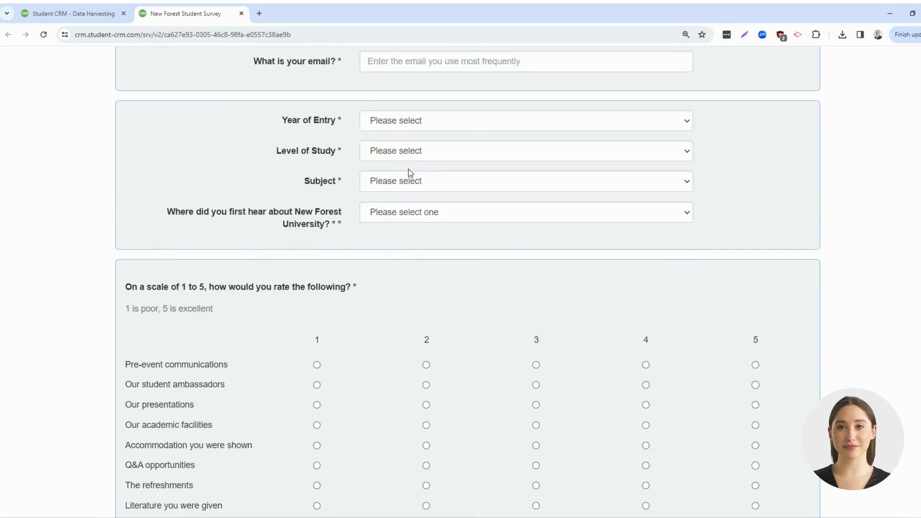
pyautogui.scroll(6, 408, 170)
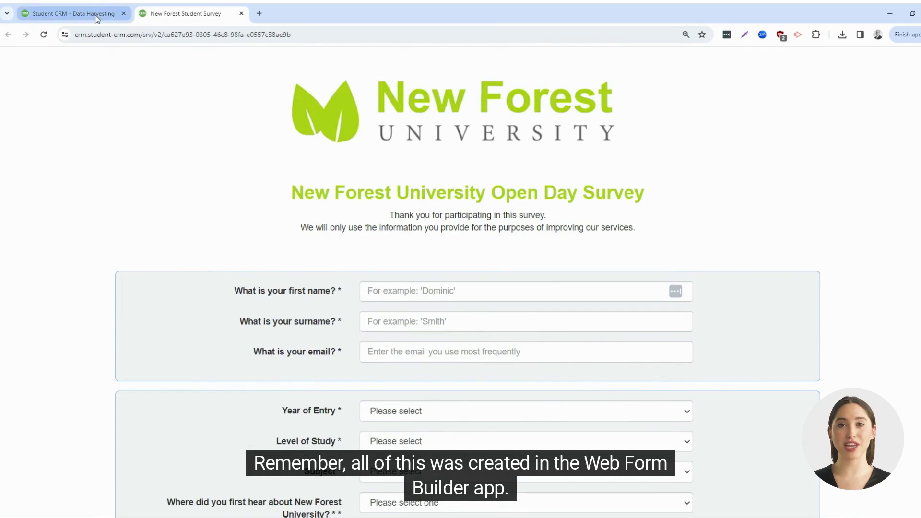
# Step: Switch back to Student CRM, open the Open Day Feedback Survey's submissions page, and review the survey's summary details
pyautogui.click(121, 20)
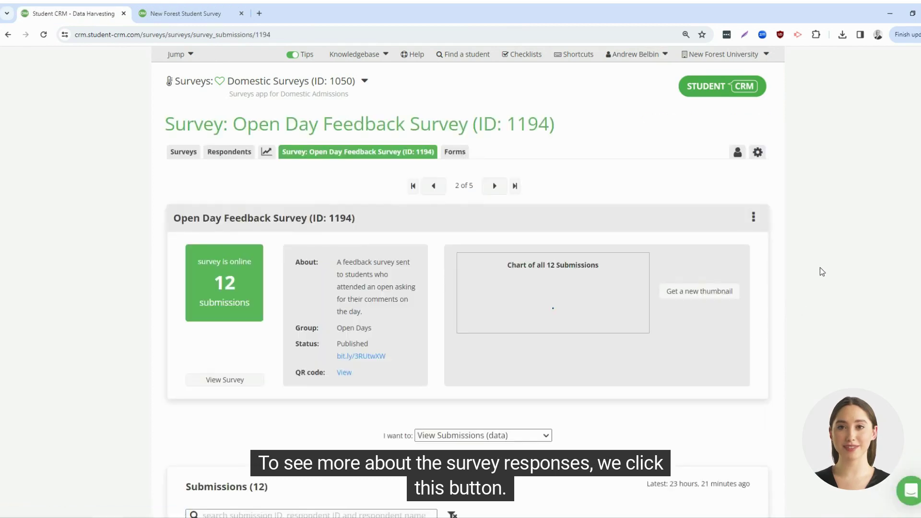
pyautogui.moveTo(175, 223); pyautogui.dragTo(355, 223)
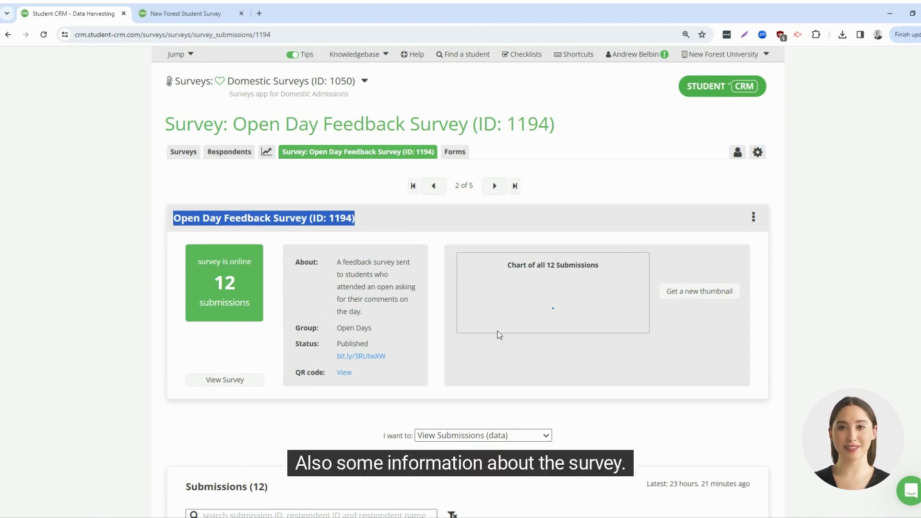
pyautogui.moveTo(634, 320)
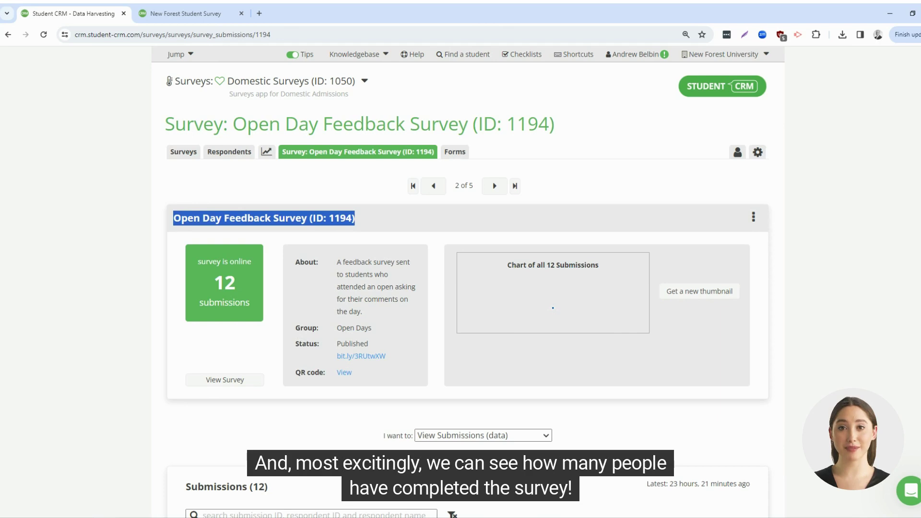
# Step: Review the survey's submissions list with response times and answer counts, and open the most recent submission's details
pyautogui.scroll(-3, 468, 282)
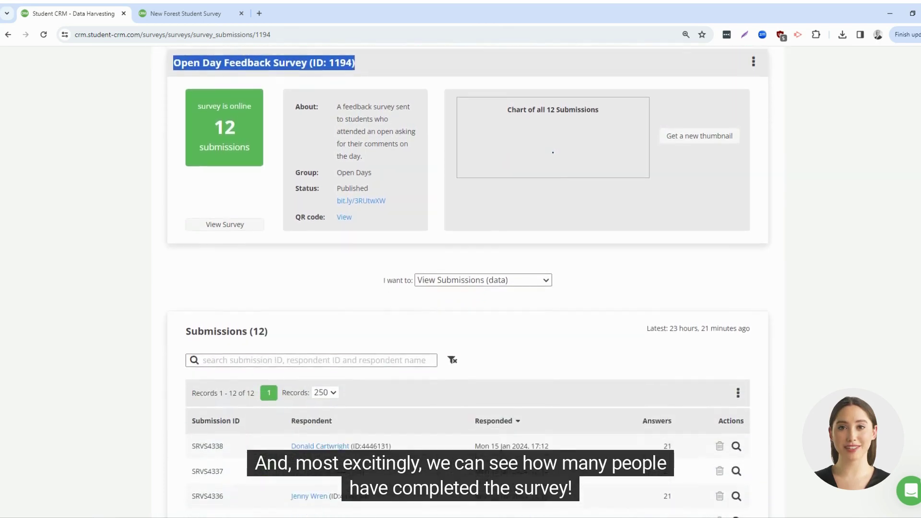
pyautogui.scroll(-1, 468, 282)
pyautogui.scroll(-1, 467, 282)
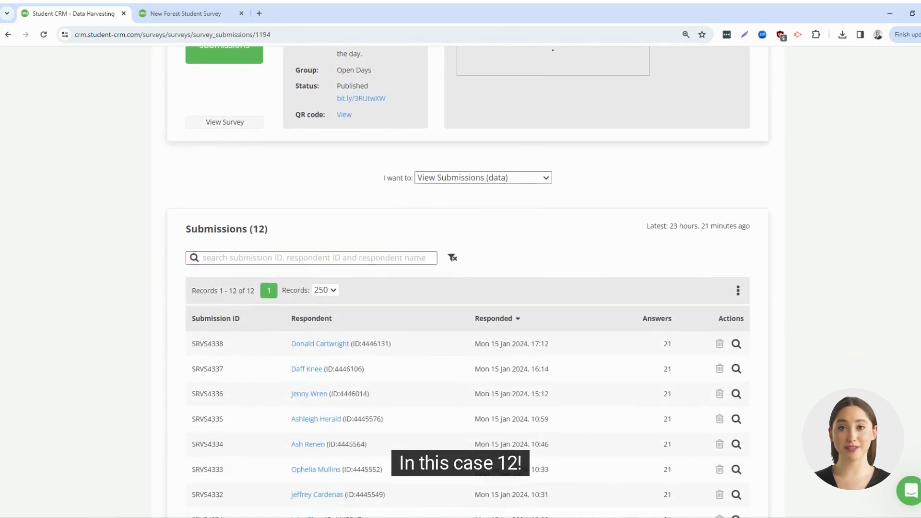
pyautogui.scroll(-4, 458, 232)
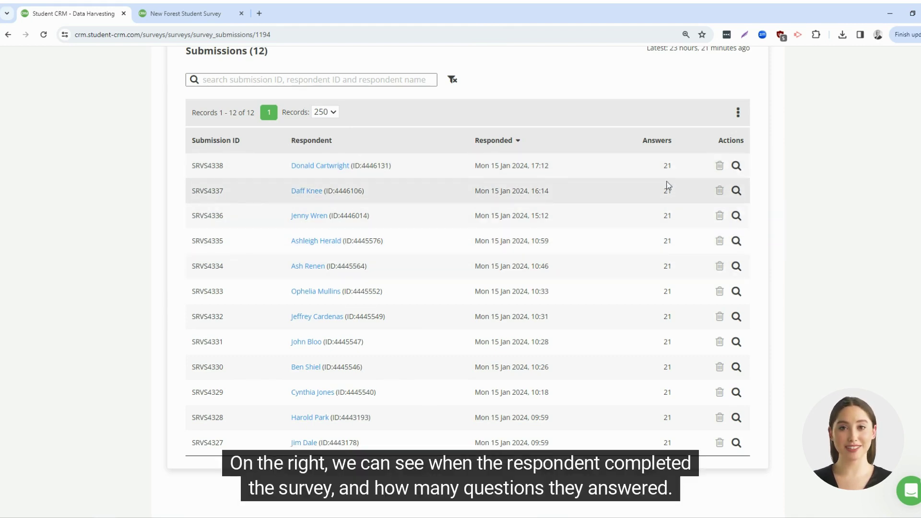
pyautogui.click(737, 165)
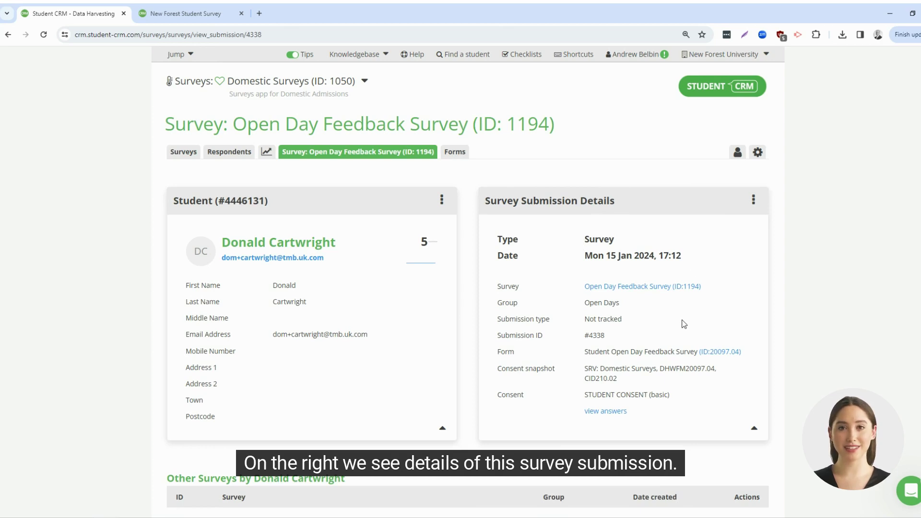
# Step: Open the respondent's answers from the submission details and review them all, highlighting the reply to the question about other comments on the day
pyautogui.click(612, 412)
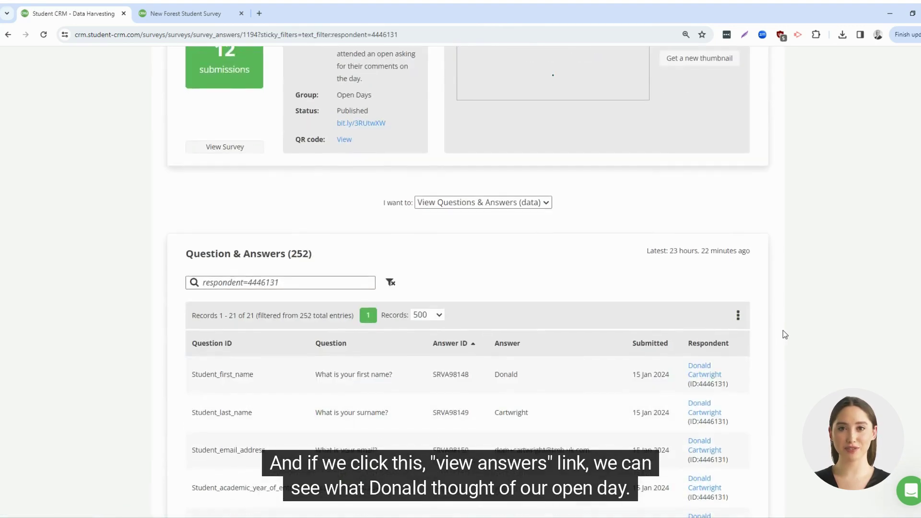
pyautogui.scroll(-1, 784, 334)
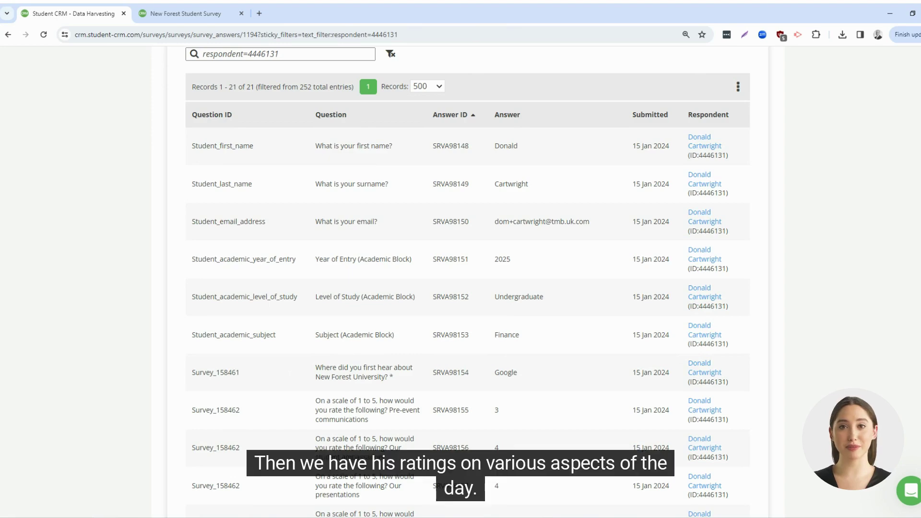
pyautogui.scroll(-4, 468, 283)
pyautogui.scroll(-3, 460, 283)
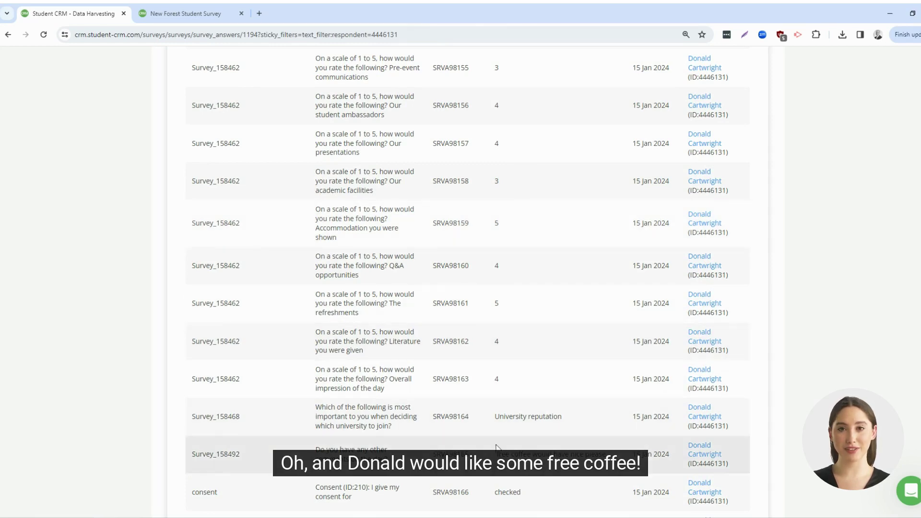
pyautogui.moveTo(497, 454); pyautogui.dragTo(609, 453)
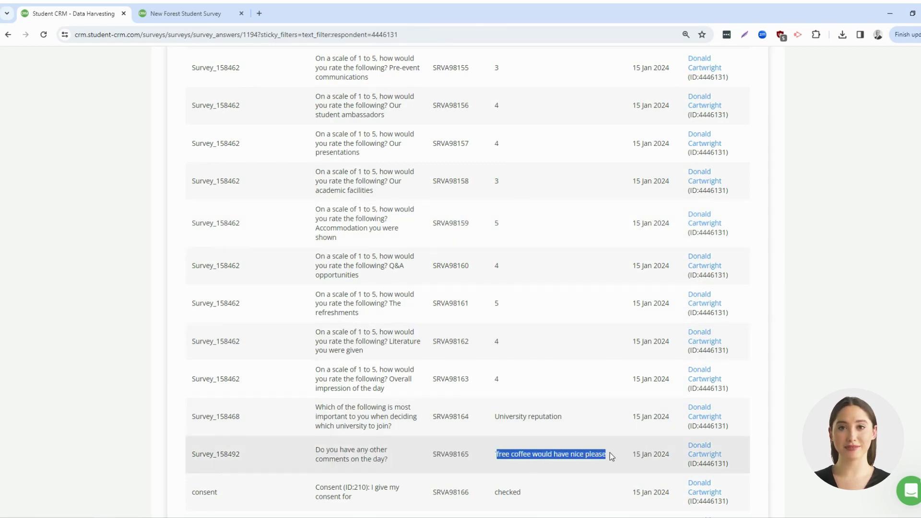
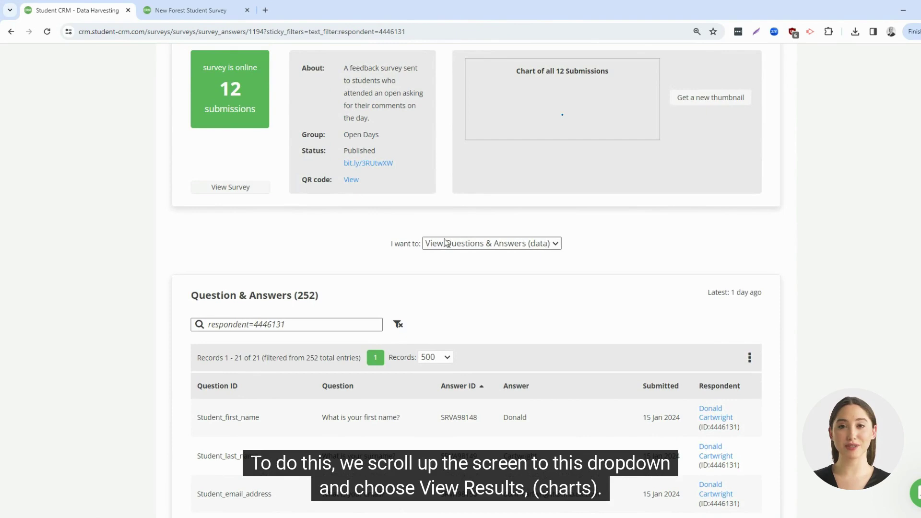
# Step: Switch the survey's data view to View Results (charts) and look at the pie chart for the first question
pyautogui.click(522, 245)
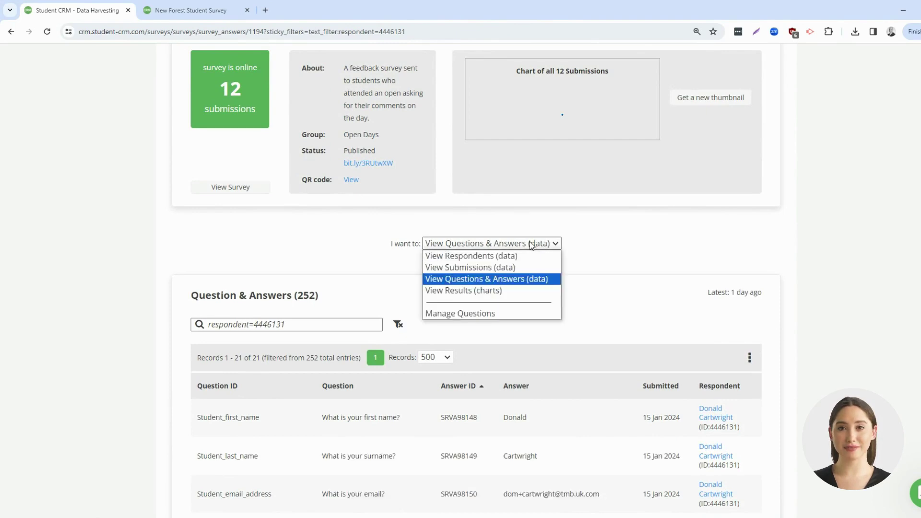
pyautogui.click(485, 291)
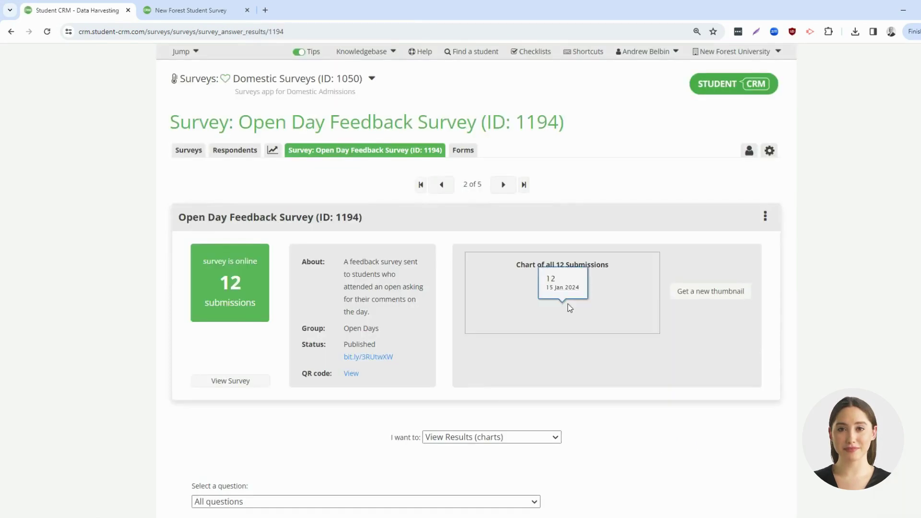
pyautogui.scroll(-7, 571, 306)
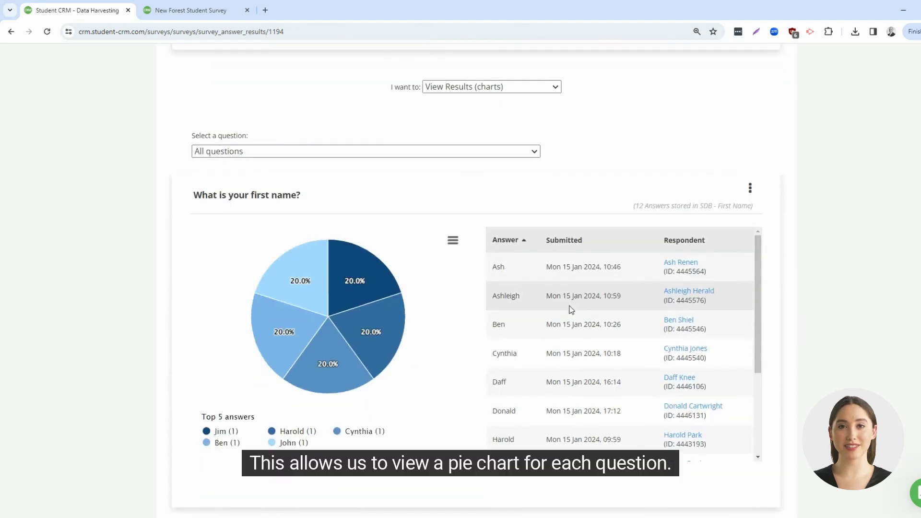
# Step: Examine the results chart for "Where did you first hear about New Forest University?" and show the chart for the "Our academic facilities" rating
pyautogui.click(438, 151)
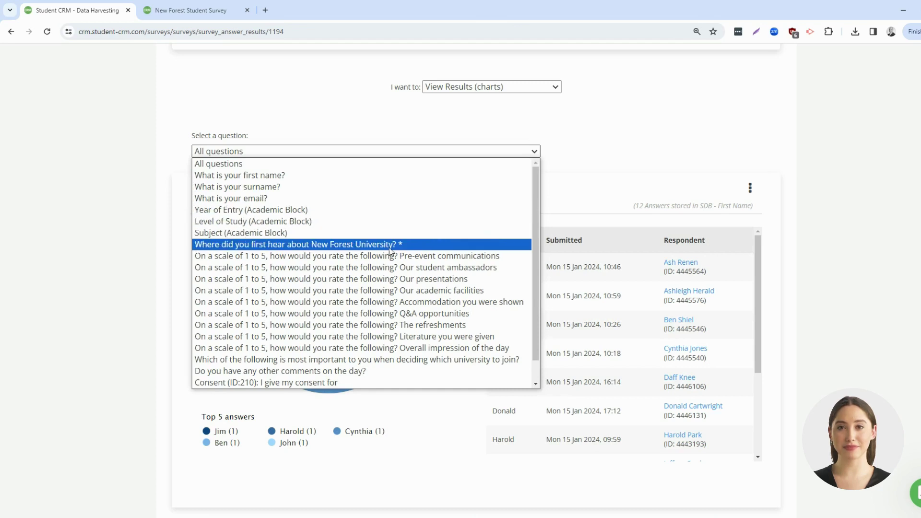
pyautogui.click(409, 248)
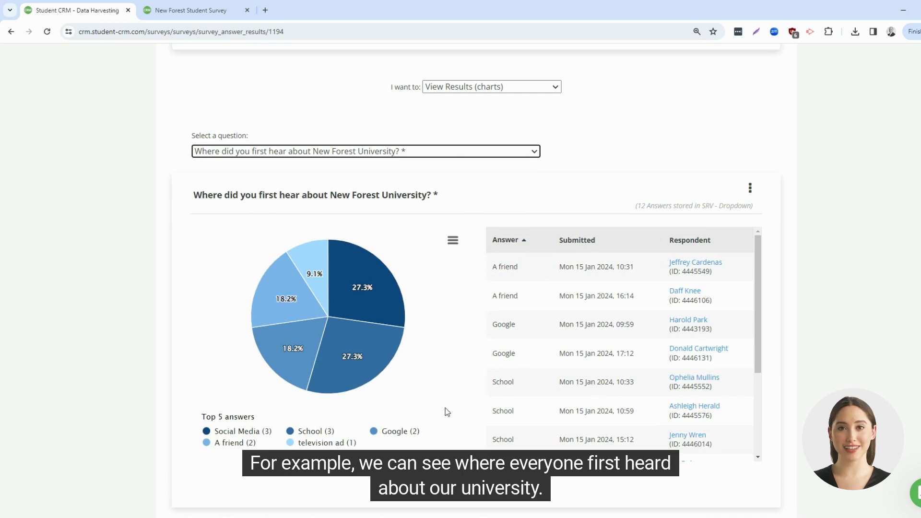
pyautogui.moveTo(372, 366)
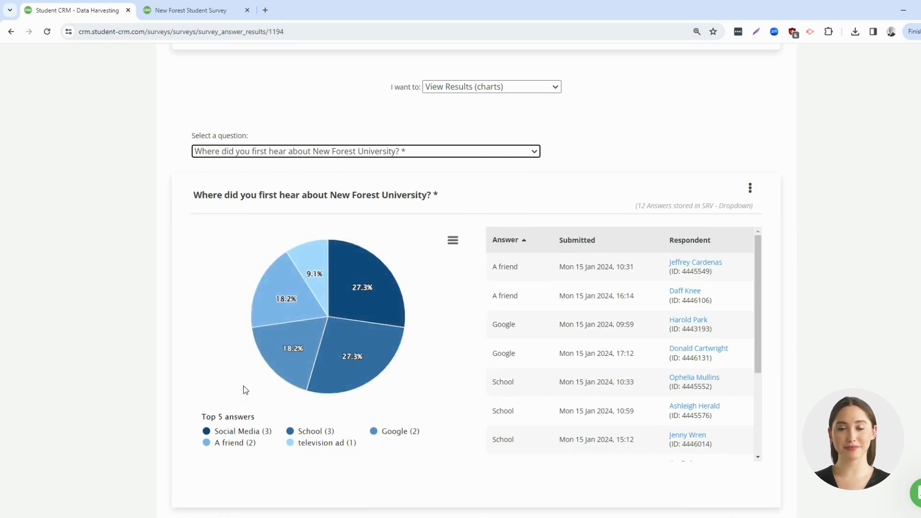
pyautogui.moveTo(281, 363)
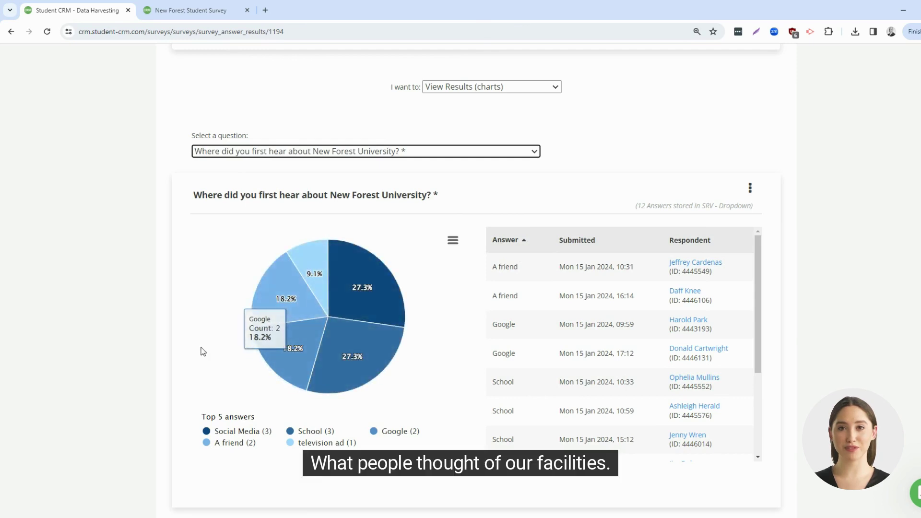
pyautogui.click(355, 151)
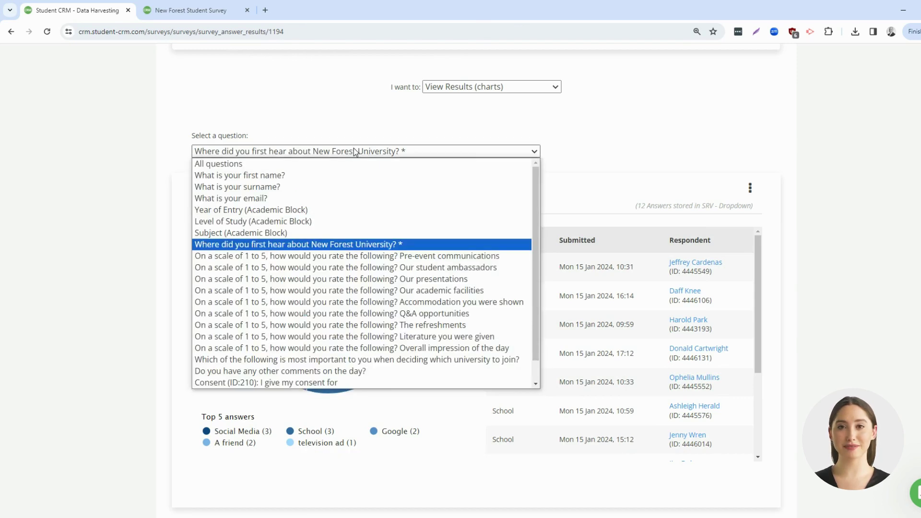
pyautogui.click(435, 290)
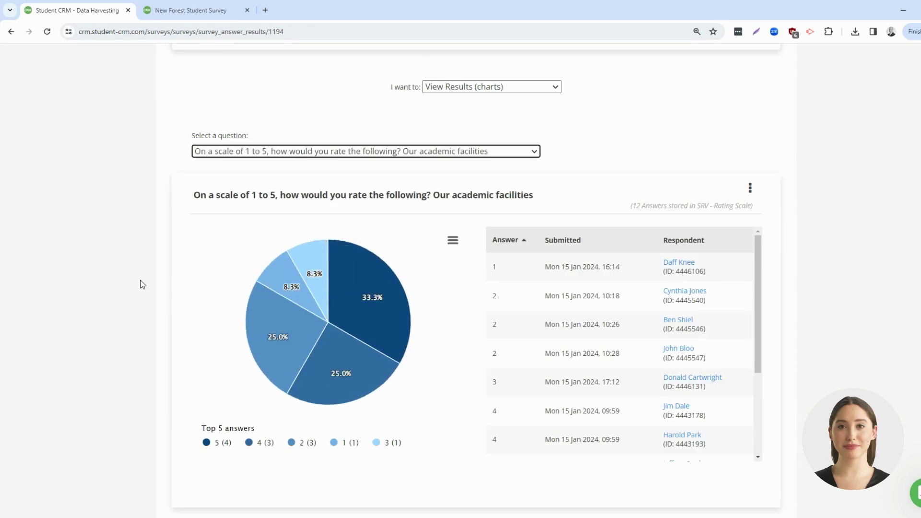
# Step: Show the chart for what matters most when deciding which university to join, and check its chart export and answers CSV download options
pyautogui.click(225, 151)
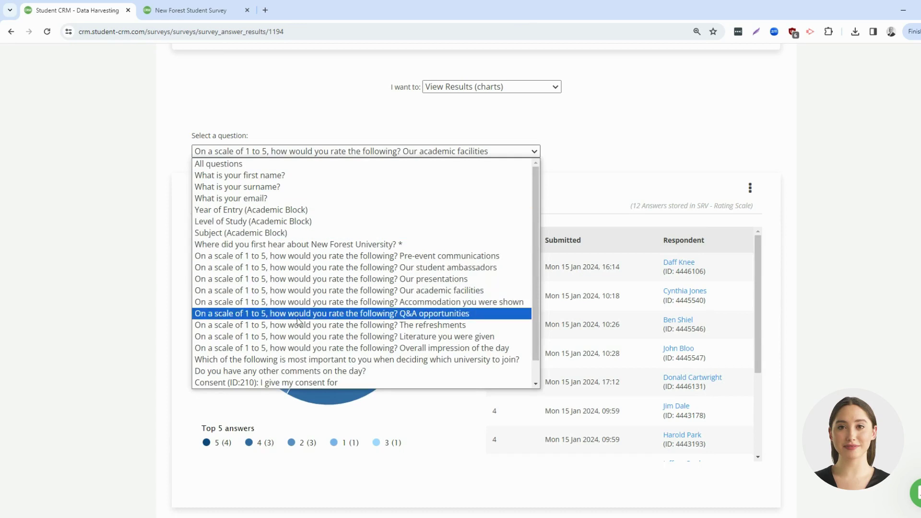
pyautogui.click(364, 360)
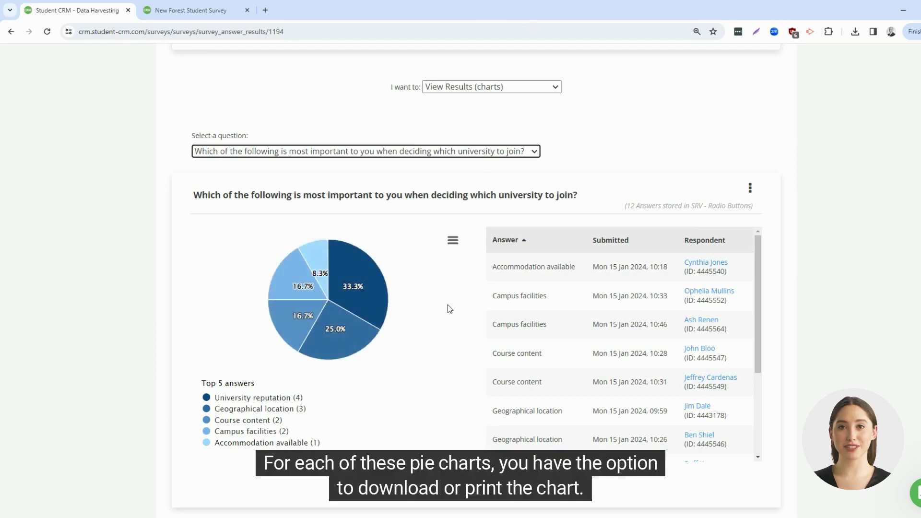
pyautogui.click(449, 241)
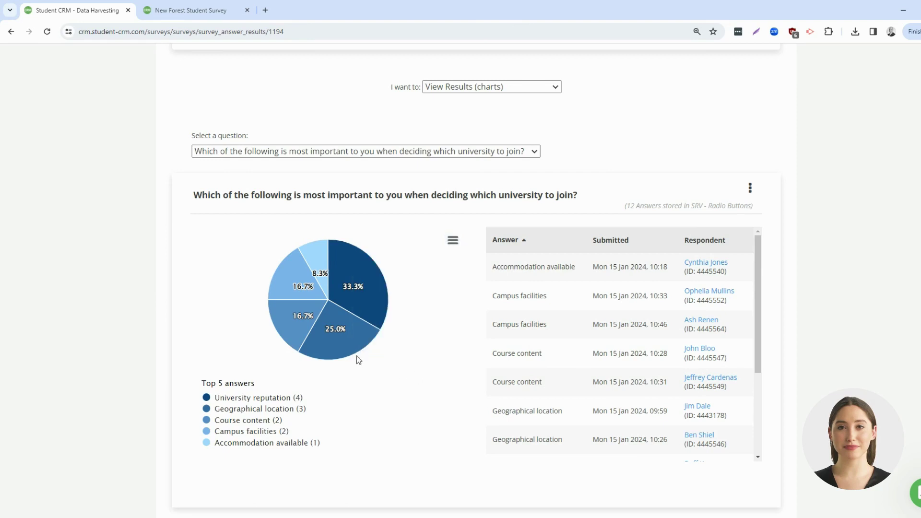
pyautogui.click(750, 189)
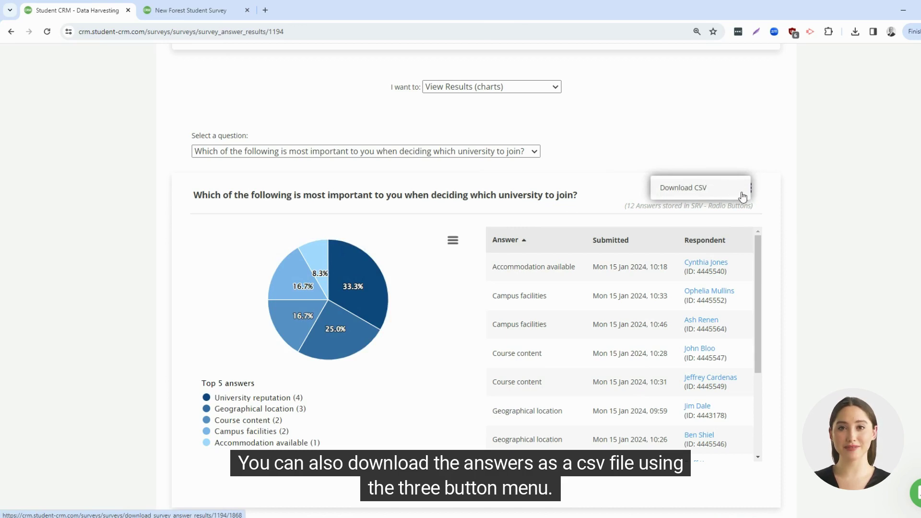
# Step: Switch the survey's data view to View Submissions (data) and download a CSV of all submissions
pyautogui.scroll(2, 823, 189)
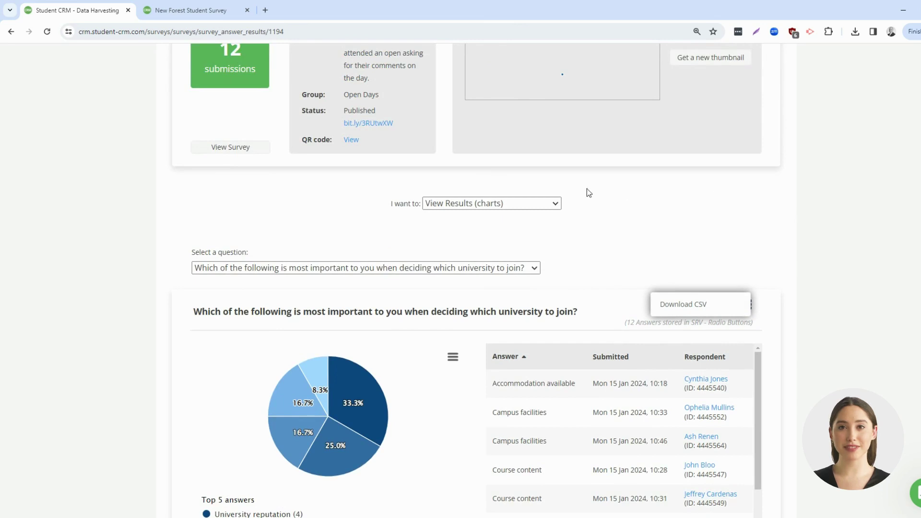
pyautogui.click(548, 203)
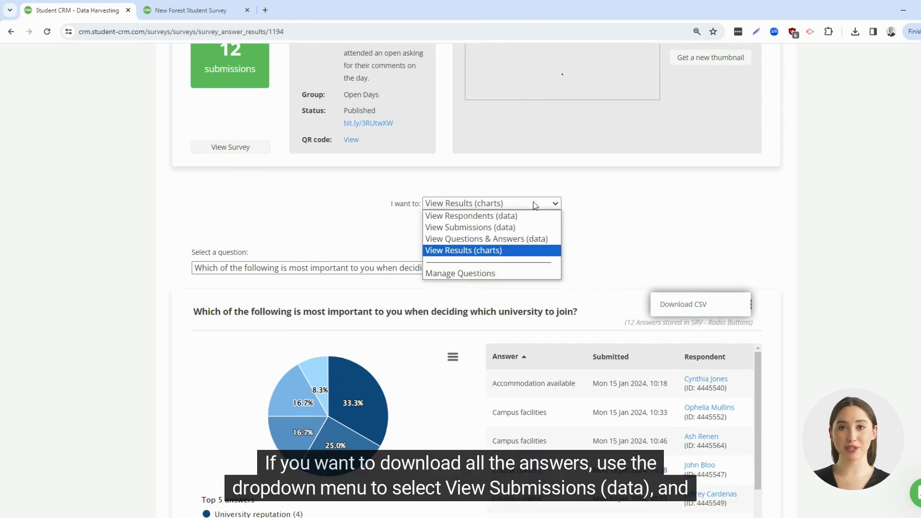
pyautogui.click(503, 229)
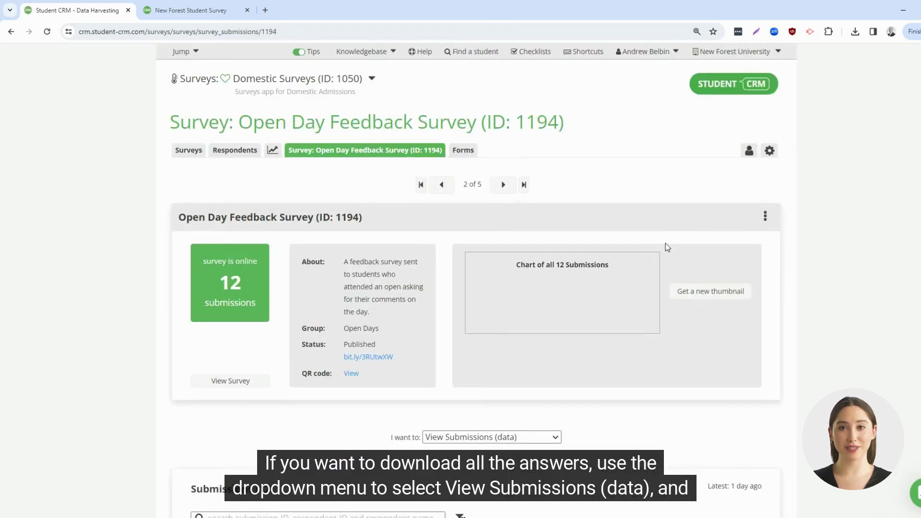
pyautogui.scroll(-5, 666, 244)
pyautogui.scroll(1, 669, 242)
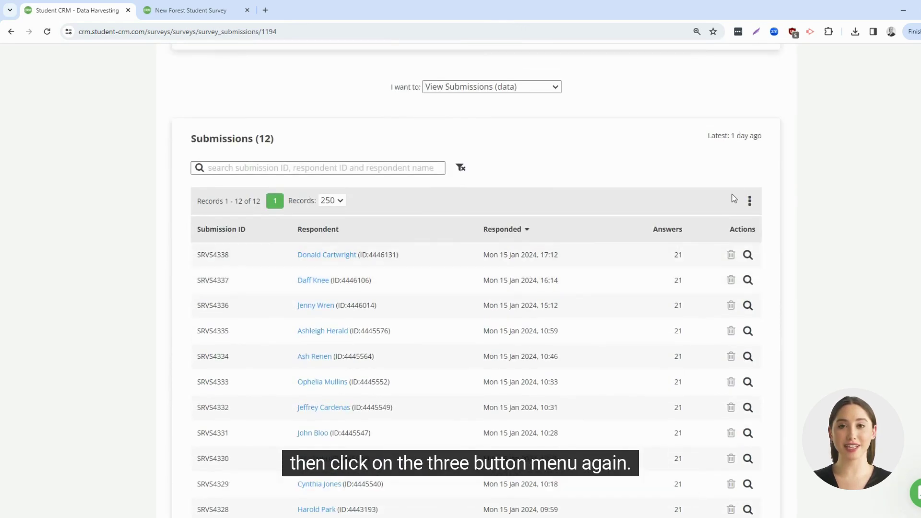
pyautogui.click(749, 200)
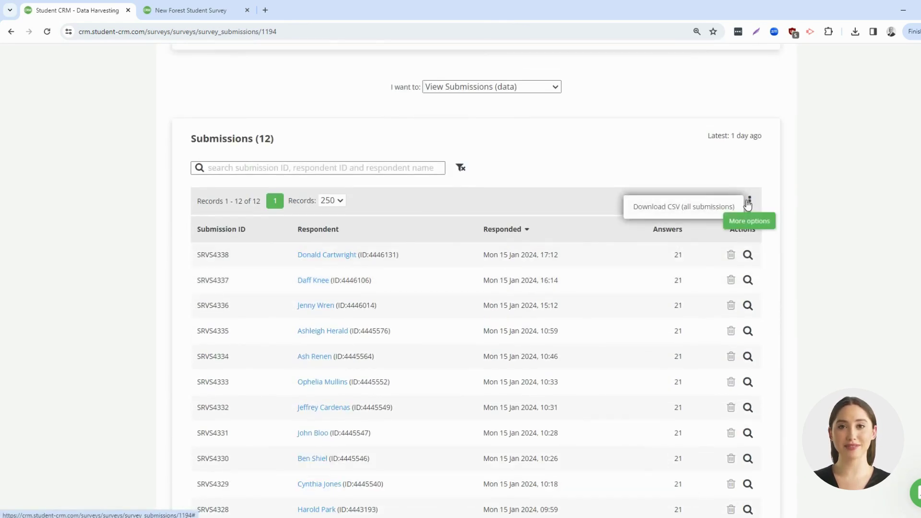
pyautogui.click(690, 207)
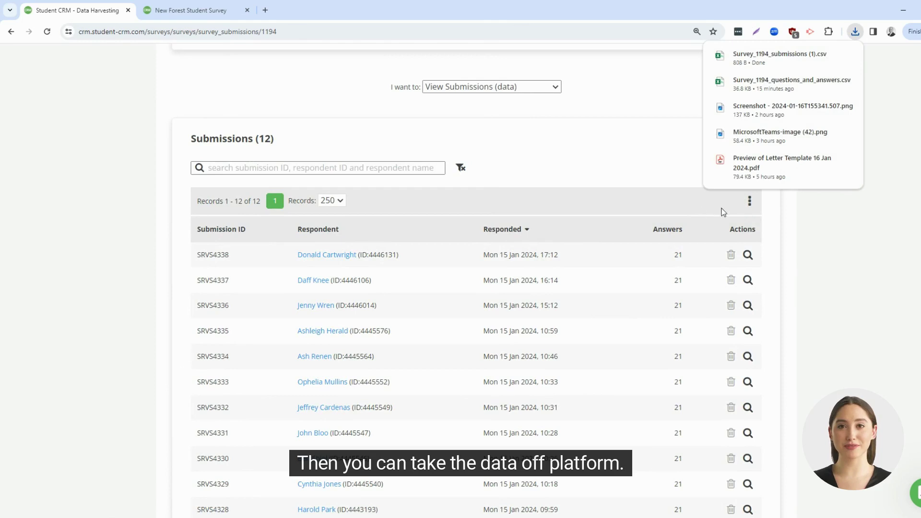